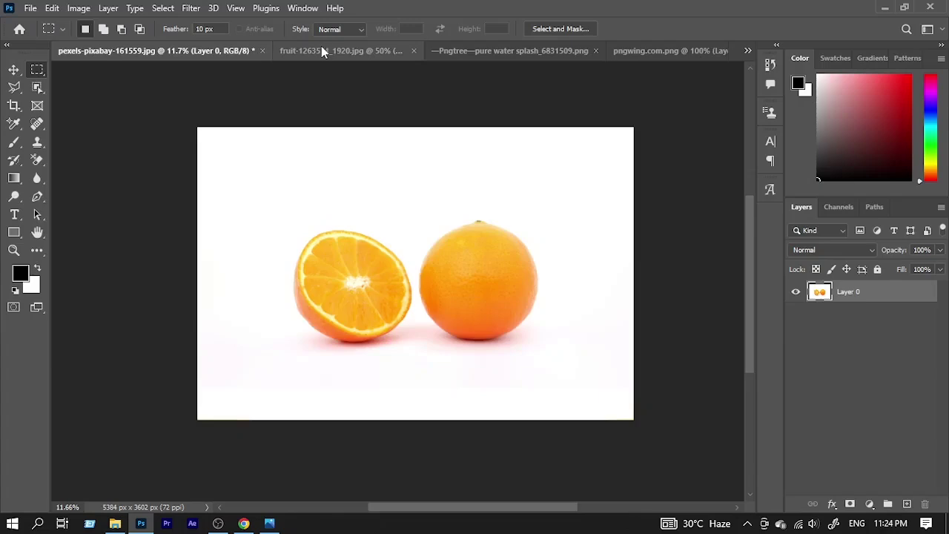
Step: Bring up the Pngtree water splash PNG from among the open source images
{"action": "left_click", "coordinate": [322, 46]}
{"action": "left_click", "coordinate": [521, 55]}
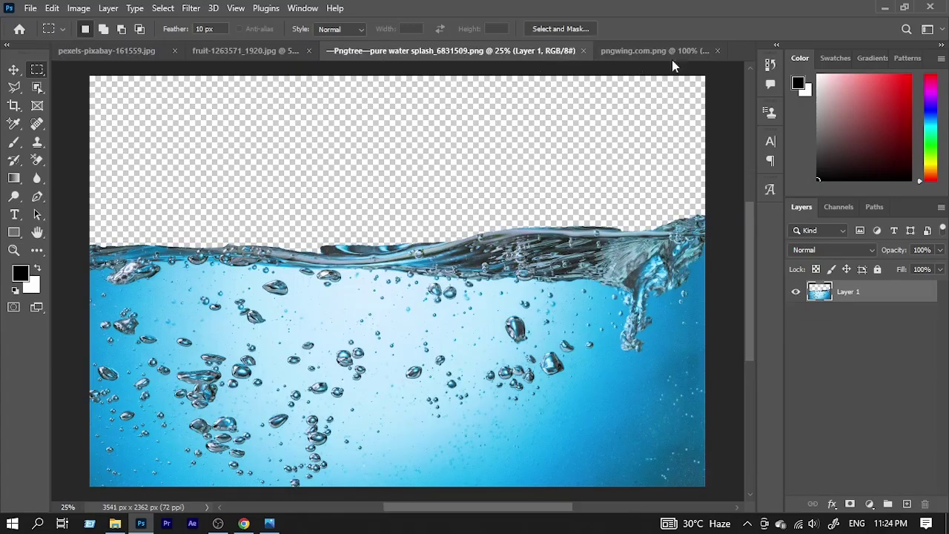
Step: Fill a rectangle over the halved orange with white, then add an empty Layer 1
{"action": "left_click", "coordinate": [664, 52]}
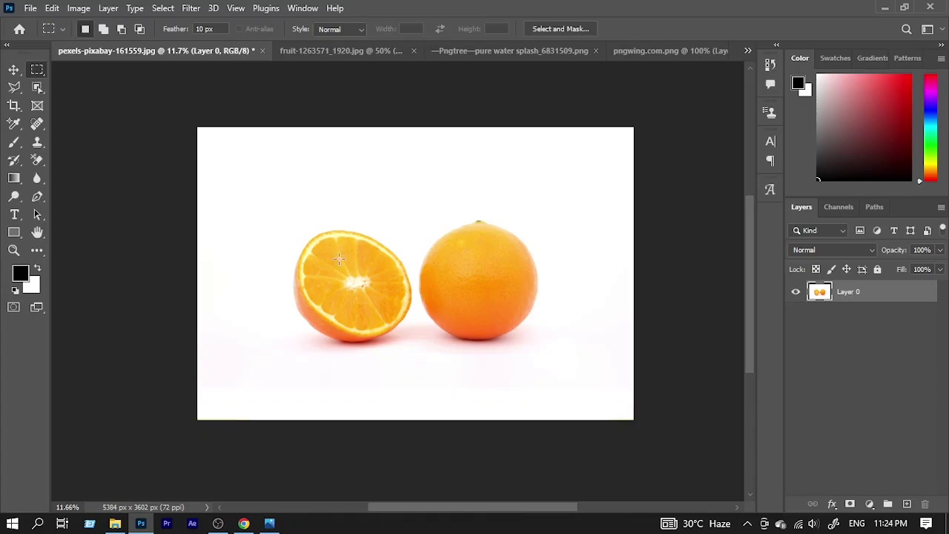
{"action": "left_click_drag", "start_coordinate": [270, 208], "coordinate": [423, 371]}
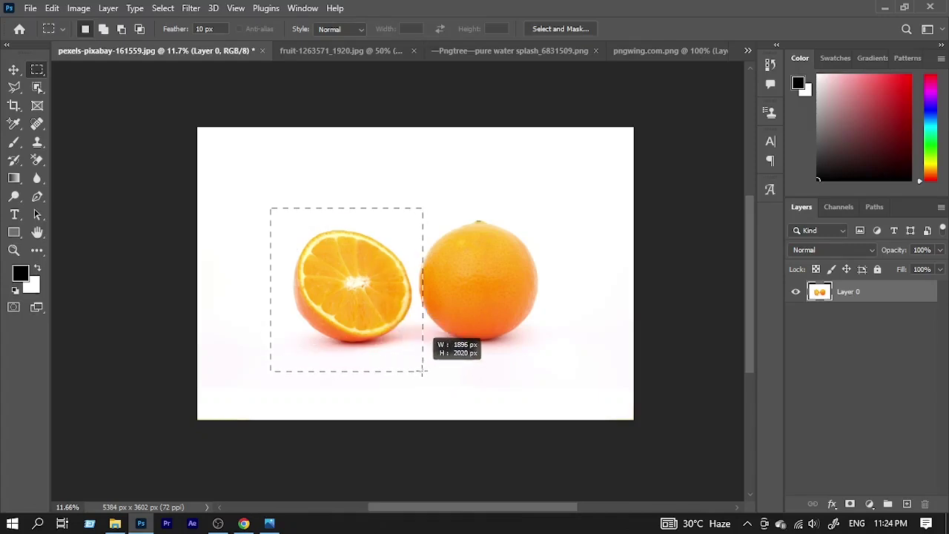
{"action": "left_click_drag", "start_coordinate": [423, 371], "coordinate": [417, 368]}
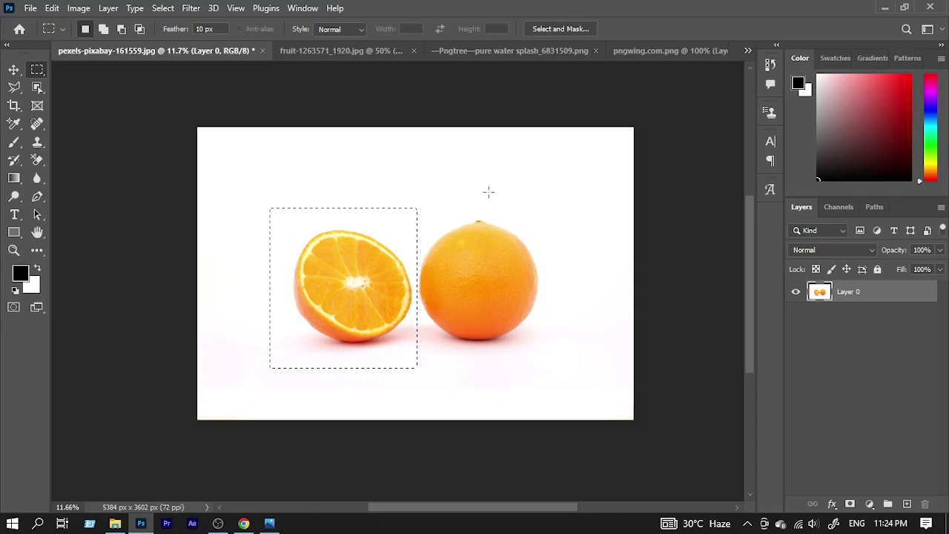
{"action": "key", "text": "ctrl+BackSpace"}
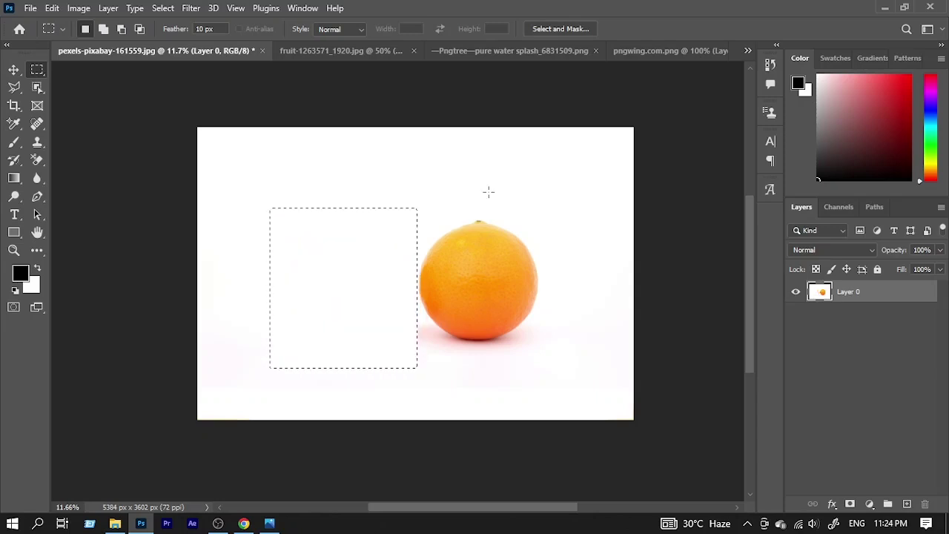
{"action": "left_click", "coordinate": [907, 503]}
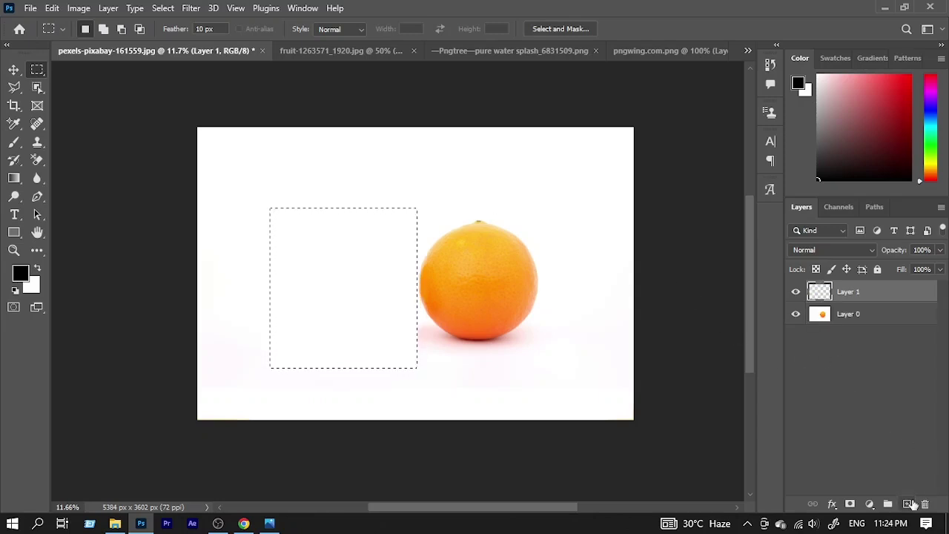
{"action": "key", "text": "ctrl+d"}
Step: Hide the slice's white Background and drag the orange slice into the oranges photo
{"action": "left_click", "coordinate": [348, 52]}
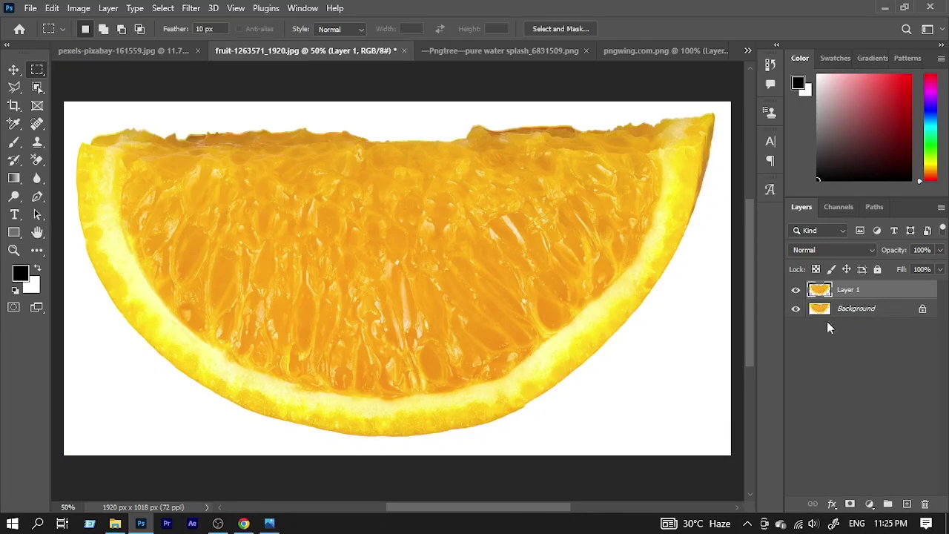
{"action": "left_click", "coordinate": [796, 310]}
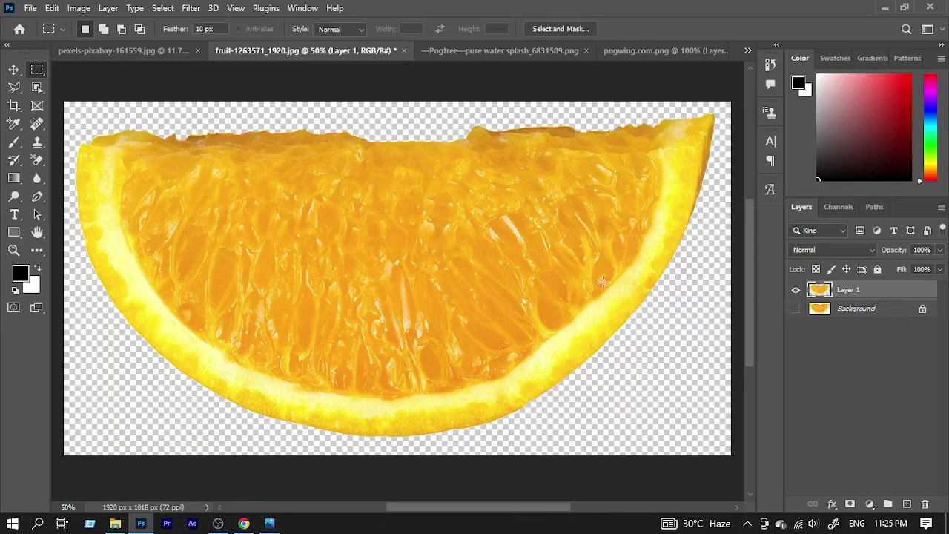
{"action": "left_click", "coordinate": [14, 70]}
{"action": "mouse_move", "coordinate": [377, 257]}
{"action": "left_mouse_down"}
{"action": "mouse_move", "coordinate": [218, 133]}
{"action": "mouse_move", "coordinate": [152, 63]}
{"action": "mouse_move", "coordinate": [361, 275]}
{"action": "mouse_move", "coordinate": [355, 310]}
{"action": "left_mouse_up"}
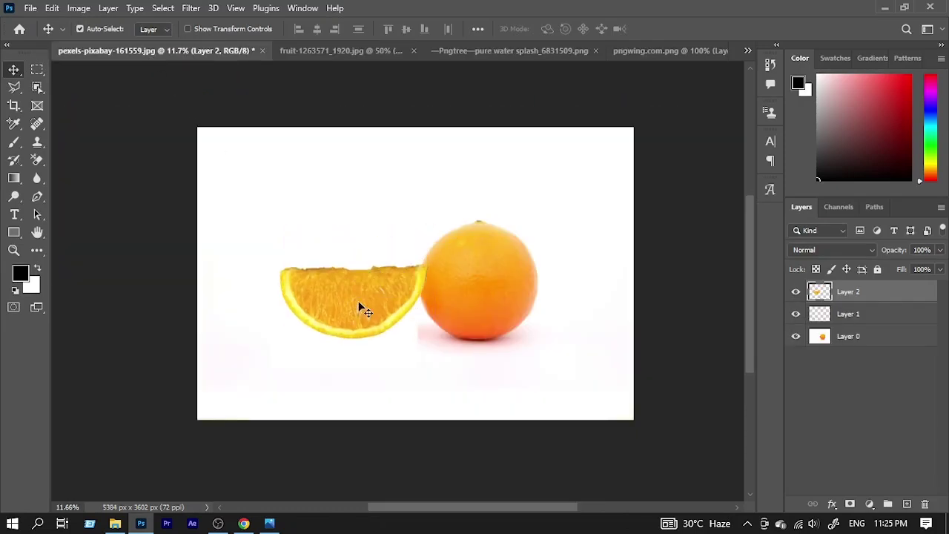
Step: Rotate the orange wedge about -16° and move it right against the whole orange
{"action": "key", "text": "ctrl+t"}
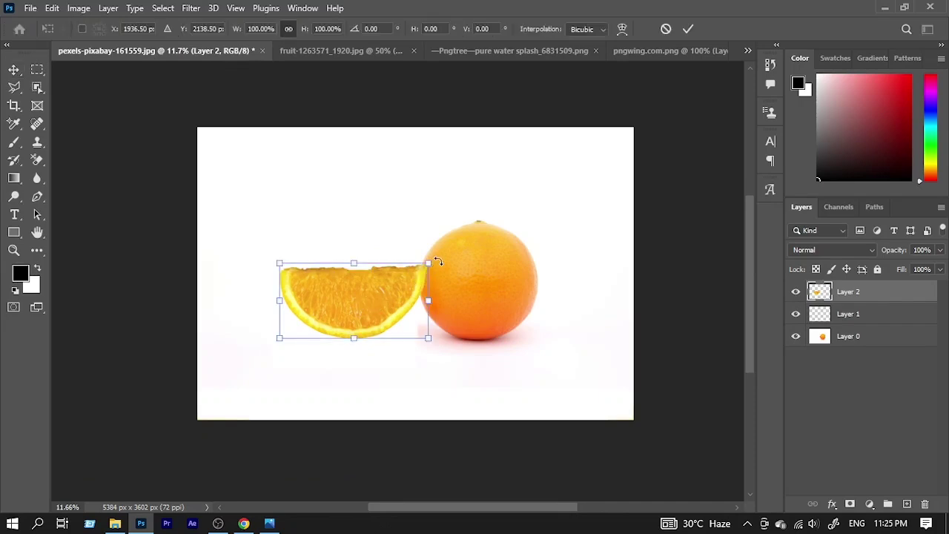
{"action": "left_click_drag", "start_coordinate": [438, 261], "coordinate": [431, 224]}
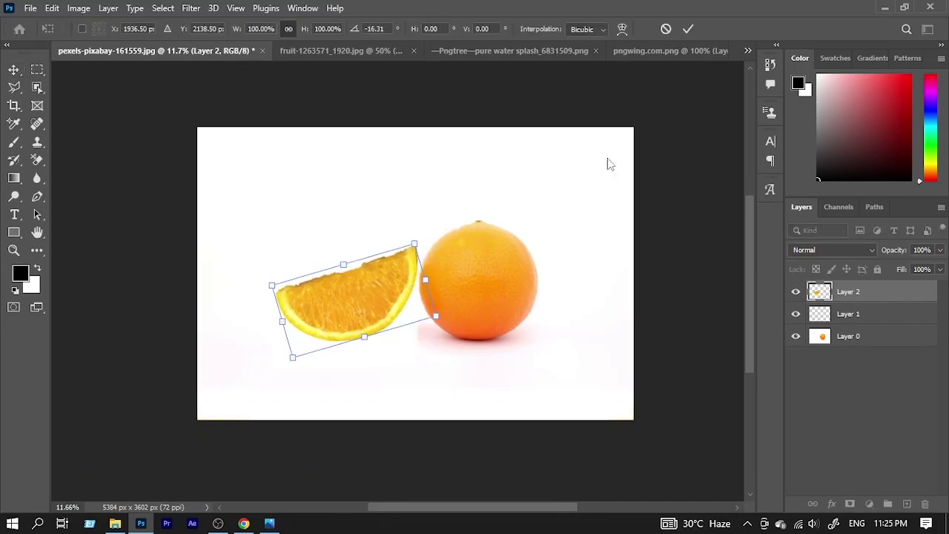
{"action": "left_click", "coordinate": [689, 28]}
{"action": "left_click_drag", "start_coordinate": [378, 289], "coordinate": [401, 293]}
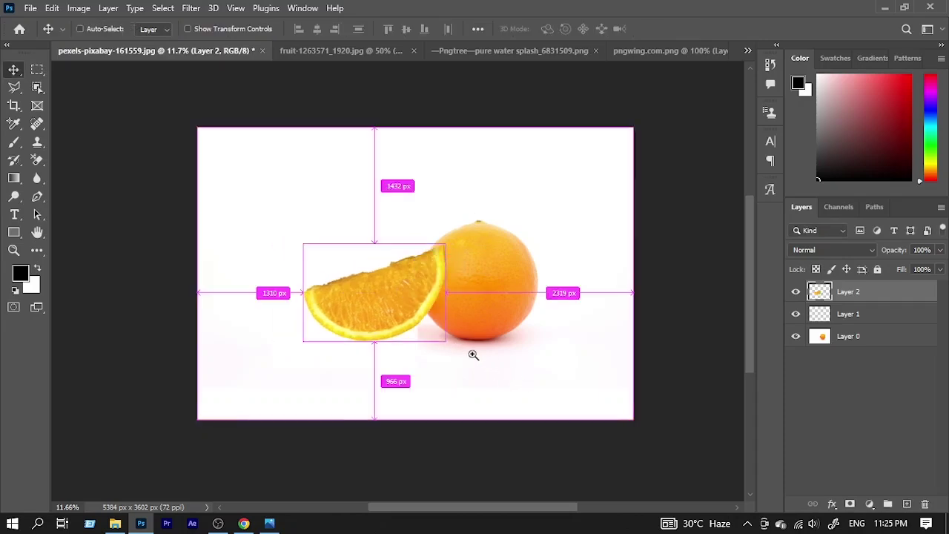
{"action": "scroll", "coordinate": [474, 356], "scroll_direction": "up", "scroll_amount": 2}
{"action": "scroll", "coordinate": [497, 378], "scroll_direction": "up", "scroll_amount": 2}
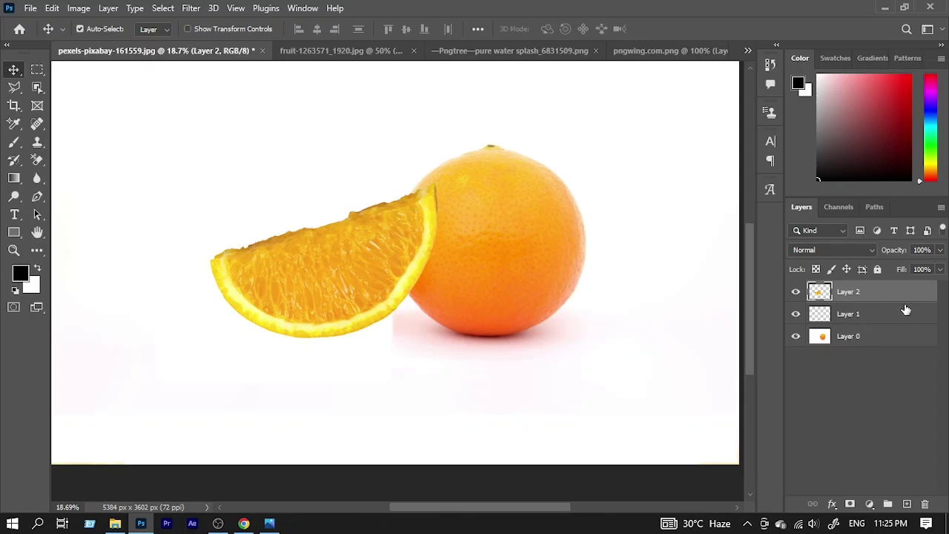
Step: Select the empty Layer 1 and choose the Soft Round brush
{"action": "left_click", "coordinate": [883, 317]}
{"action": "left_click", "coordinate": [881, 297]}
{"action": "left_click", "coordinate": [881, 317]}
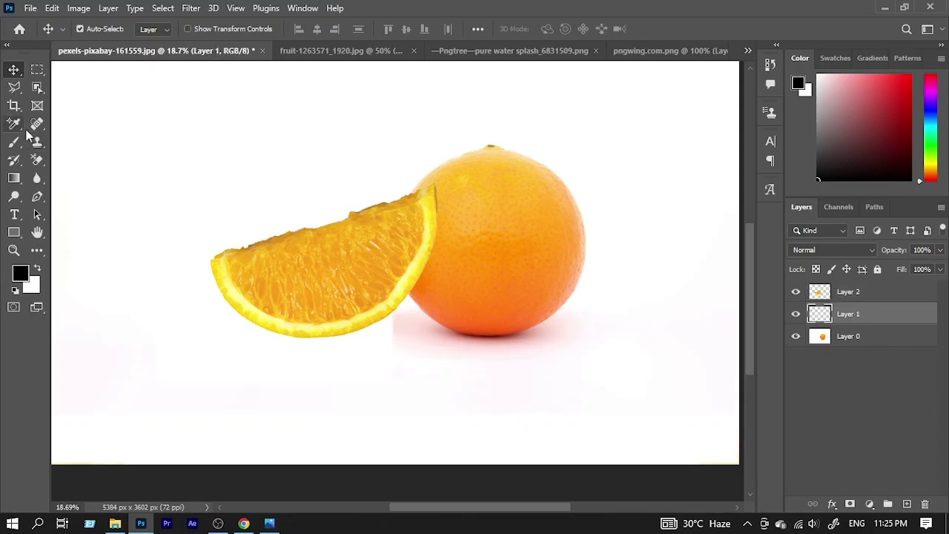
{"action": "left_click", "coordinate": [14, 142]}
{"action": "right_click", "coordinate": [182, 148]}
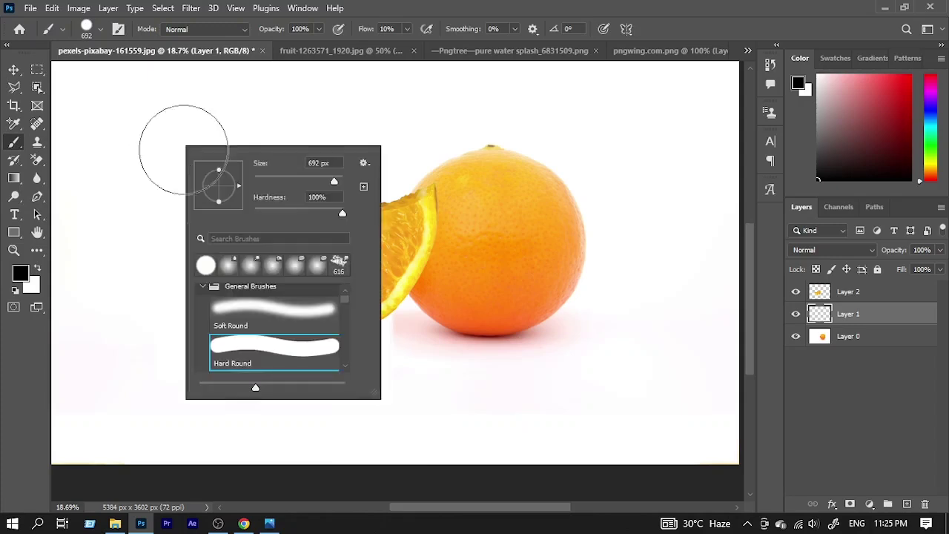
{"action": "left_click", "coordinate": [254, 327]}
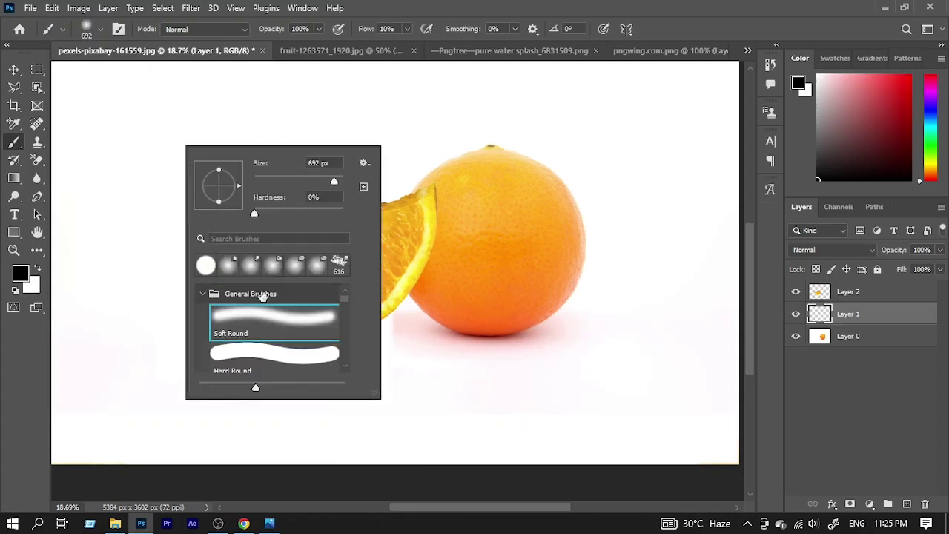
Step: Flatten the brush tip into an ellipse and enlarge it to about 1573 px
{"action": "key", "text": "r"}
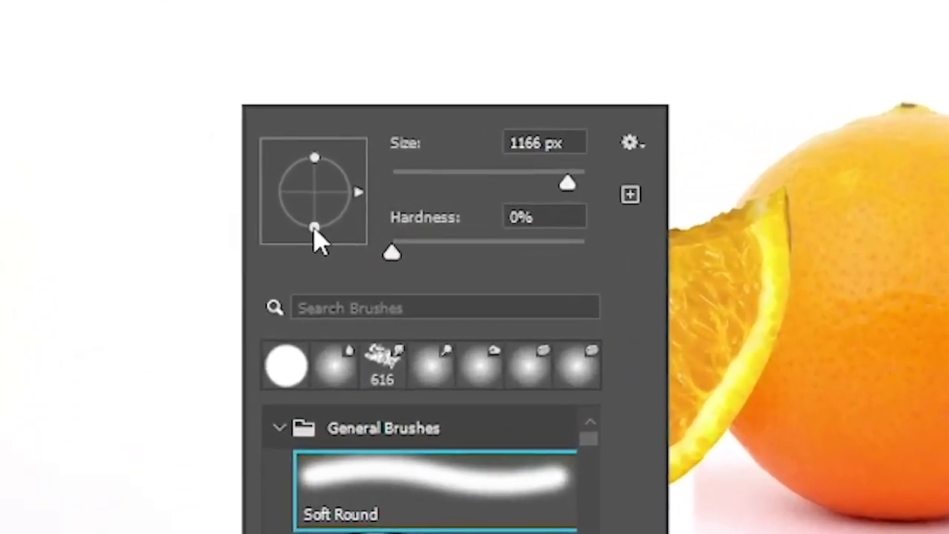
{"action": "left_click_drag", "start_coordinate": [218, 200], "coordinate": [219, 196]}
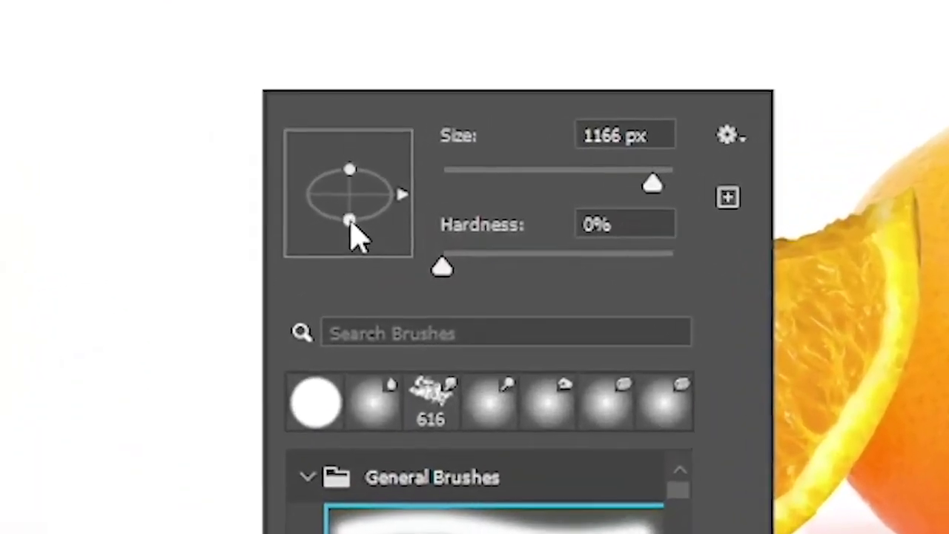
{"action": "left_click_drag", "start_coordinate": [350, 221], "coordinate": [349, 207]}
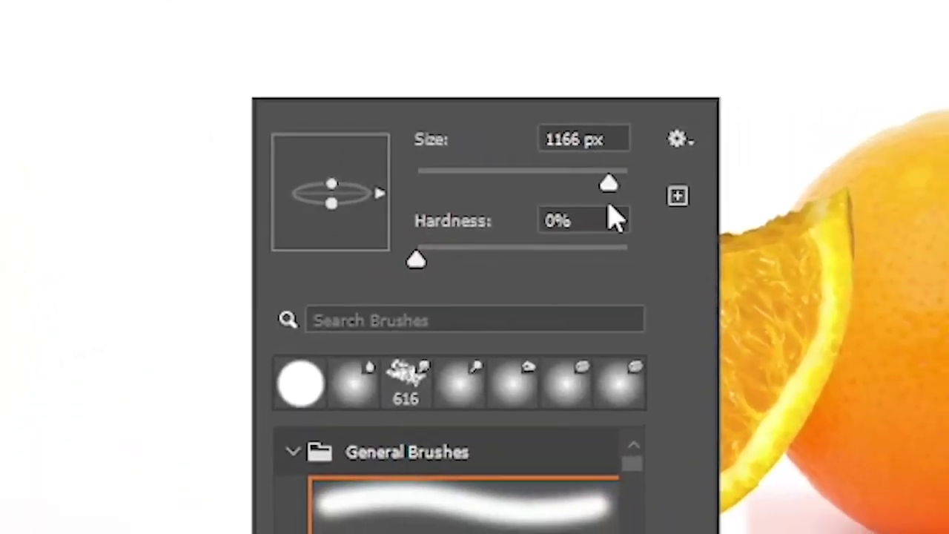
{"action": "key", "text": "Return"}
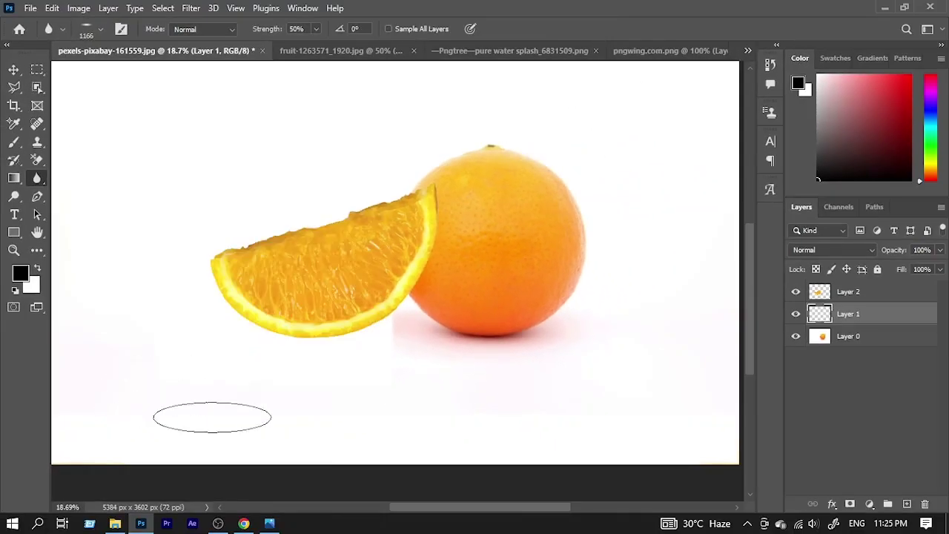
{"action": "mouse_move", "coordinate": [318, 347]}
{"action": "left_mouse_down"}
{"action": "mouse_move", "coordinate": [345, 354]}
{"action": "mouse_move", "coordinate": [320, 355]}
{"action": "mouse_move", "coordinate": [323, 346]}
{"action": "left_mouse_up"}
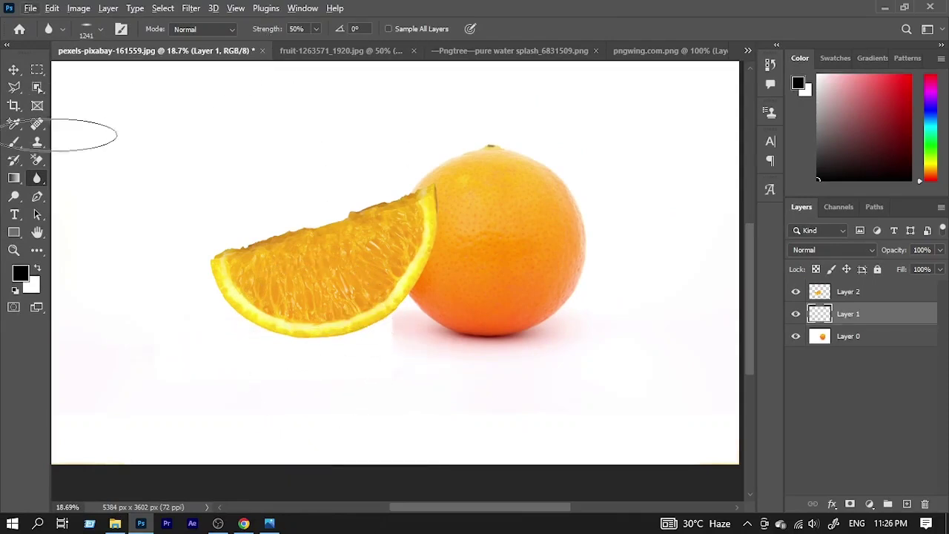
Step: Select the orange wedge layer with the Move tool and nudge it slightly right
{"action": "left_click", "coordinate": [13, 142]}
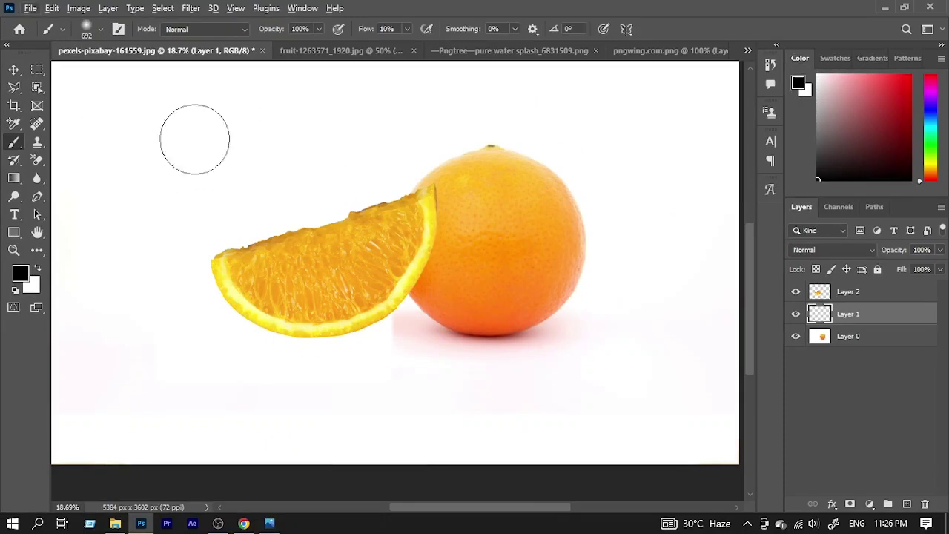
{"action": "right_click", "coordinate": [138, 105]}
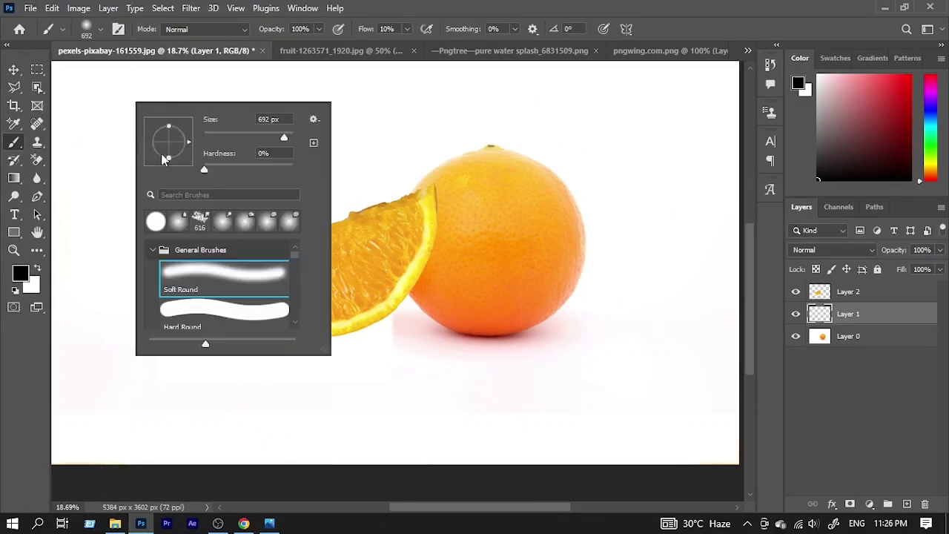
{"action": "key", "text": "v"}
{"action": "left_click", "coordinate": [311, 289]}
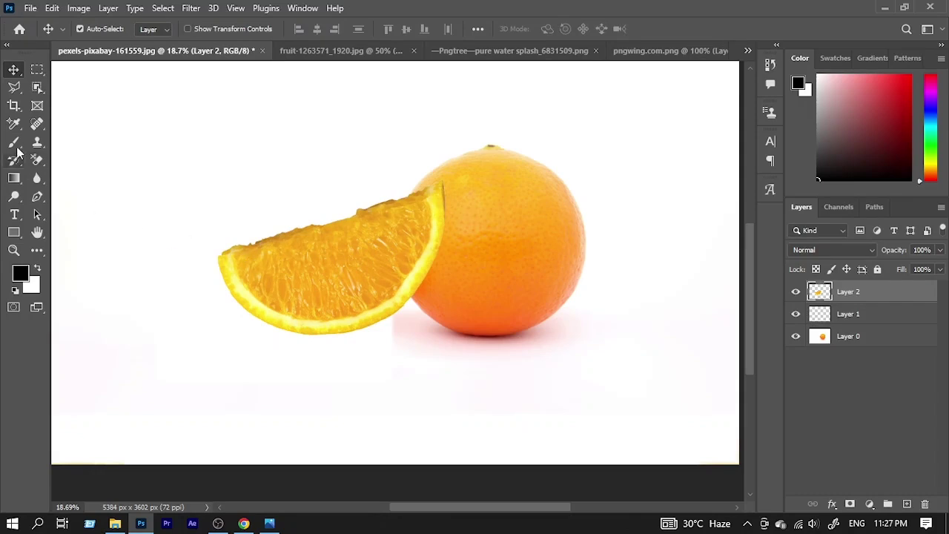
Step: Pick the Soft Round brush again and flatten its tip into an ellipse
{"action": "left_click", "coordinate": [13, 142]}
{"action": "right_click", "coordinate": [156, 168]}
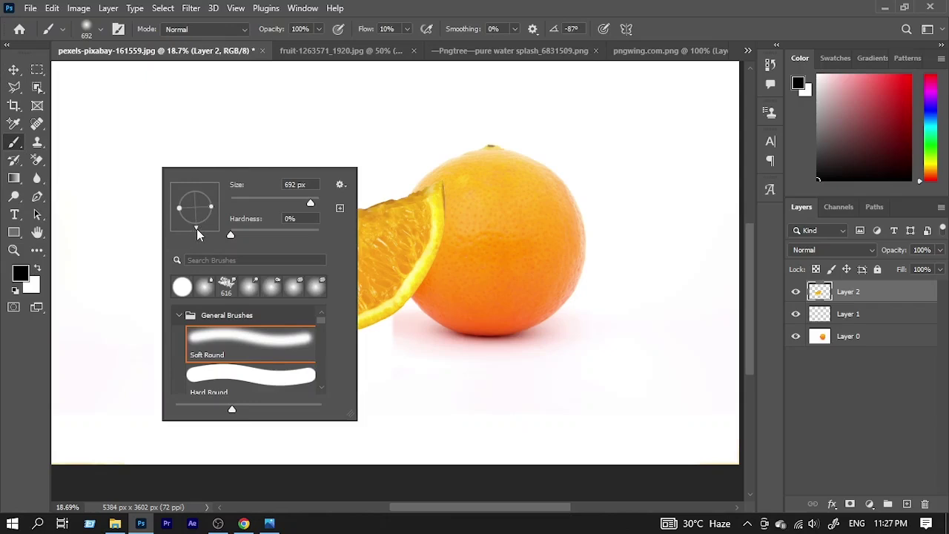
{"action": "left_click", "coordinate": [183, 287]}
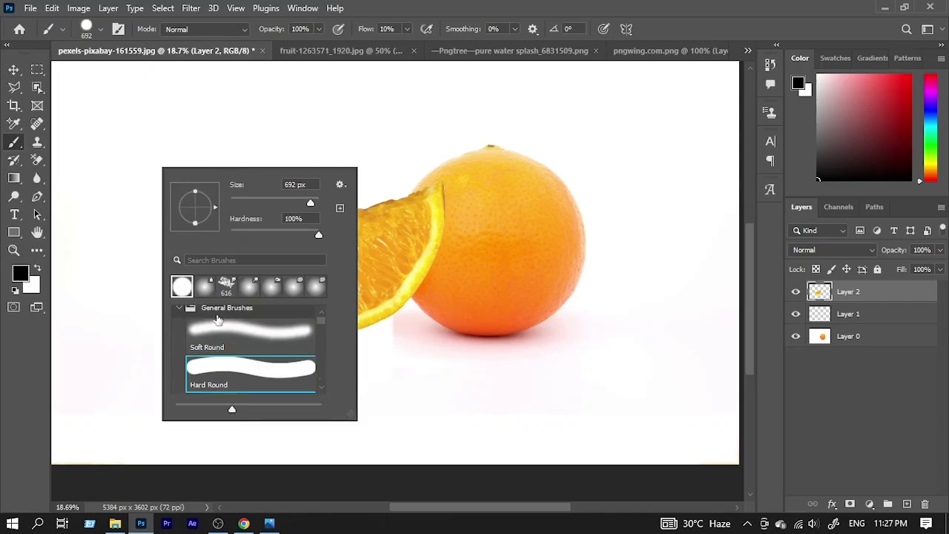
{"action": "left_click", "coordinate": [211, 335]}
{"action": "scroll", "coordinate": [230, 338], "scroll_direction": "up", "scroll_amount": 1}
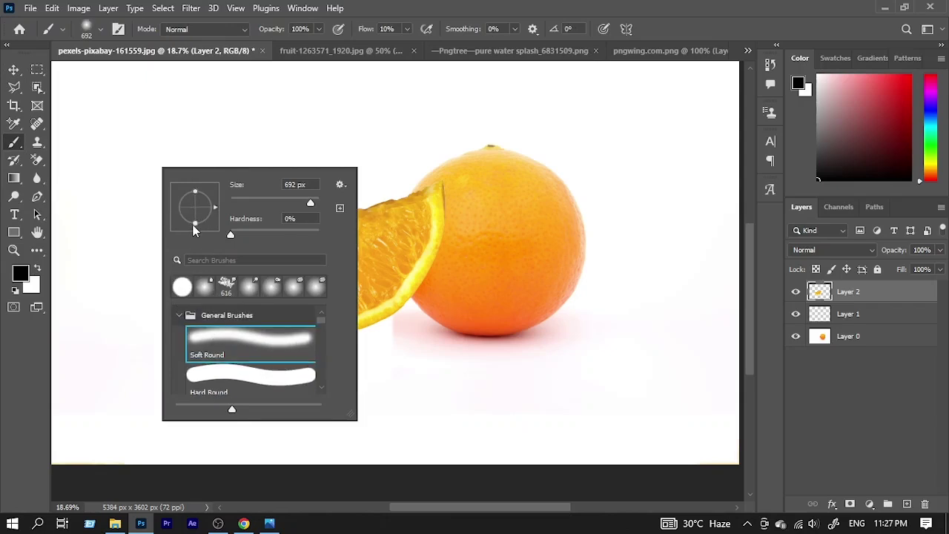
{"action": "left_click_drag", "start_coordinate": [196, 217], "coordinate": [195, 213]}
{"action": "key", "text": "Return"}
Step: Resize the brush to about 1131 px and set its opacity to 43%
{"action": "left_click_drag", "start_coordinate": [319, 338], "coordinate": [338, 345]}
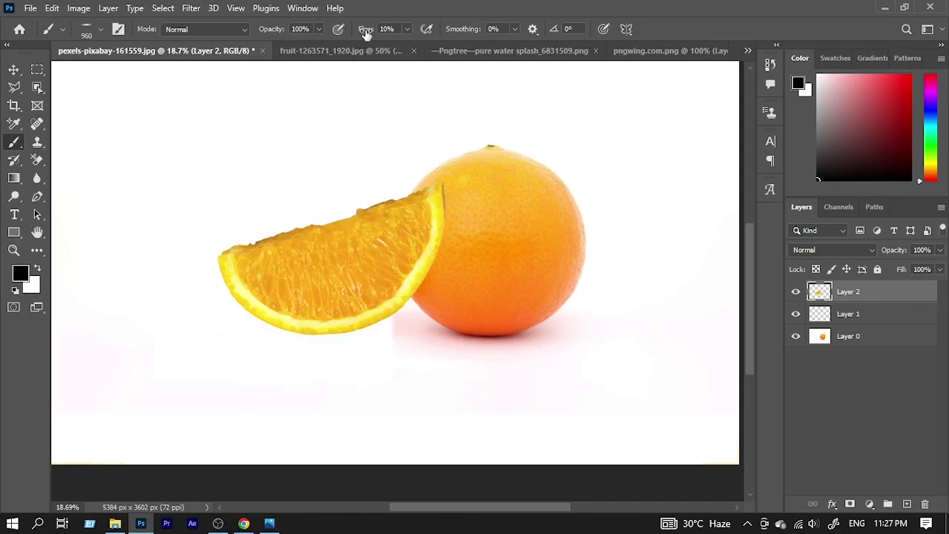
{"action": "key", "text": "5"}
{"action": "key", "text": "4"}
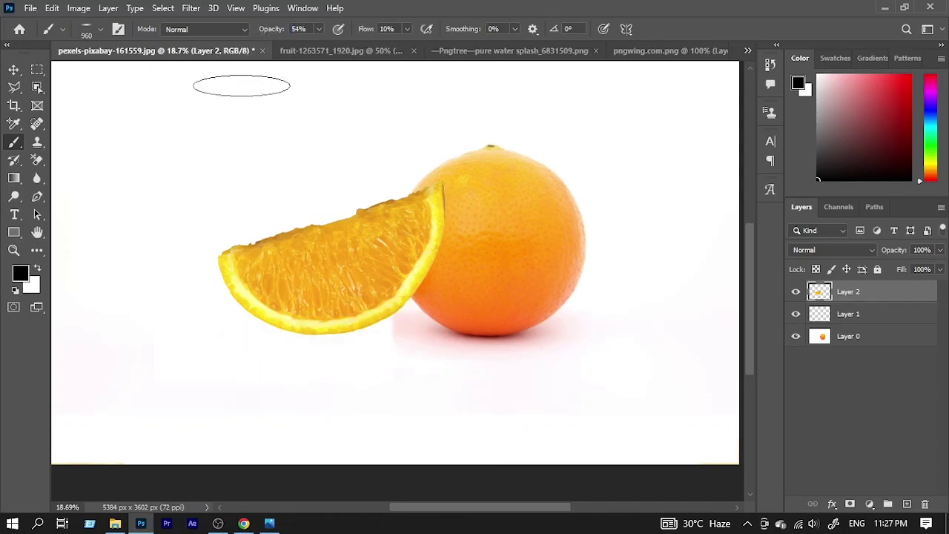
{"action": "left_click_drag", "start_coordinate": [339, 335], "coordinate": [334, 347]}
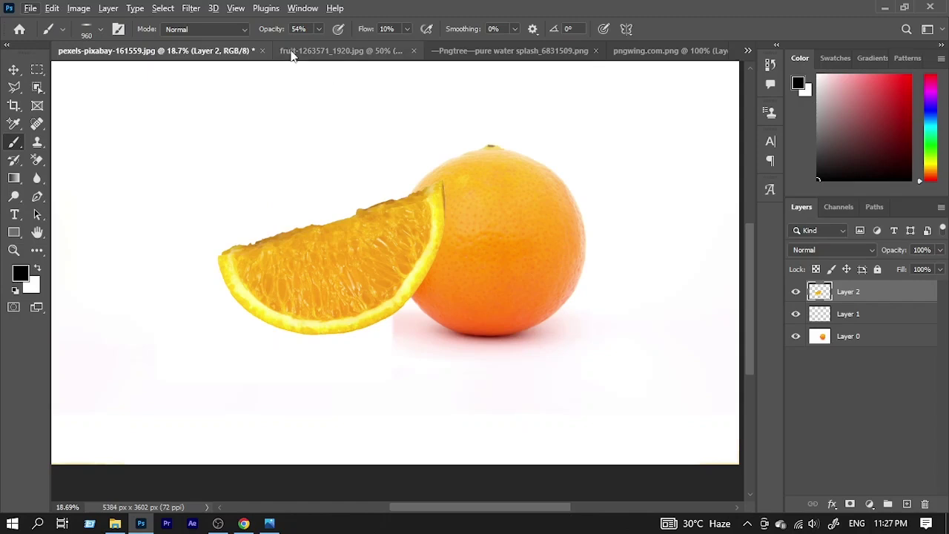
{"action": "left_click_drag", "start_coordinate": [276, 33], "coordinate": [265, 37]}
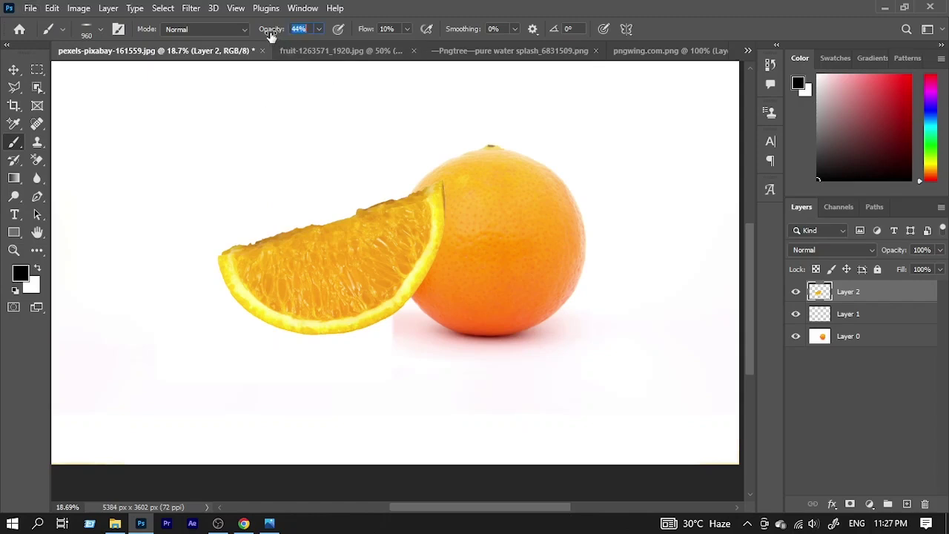
{"action": "left_click_drag", "start_coordinate": [335, 343], "coordinate": [347, 339]}
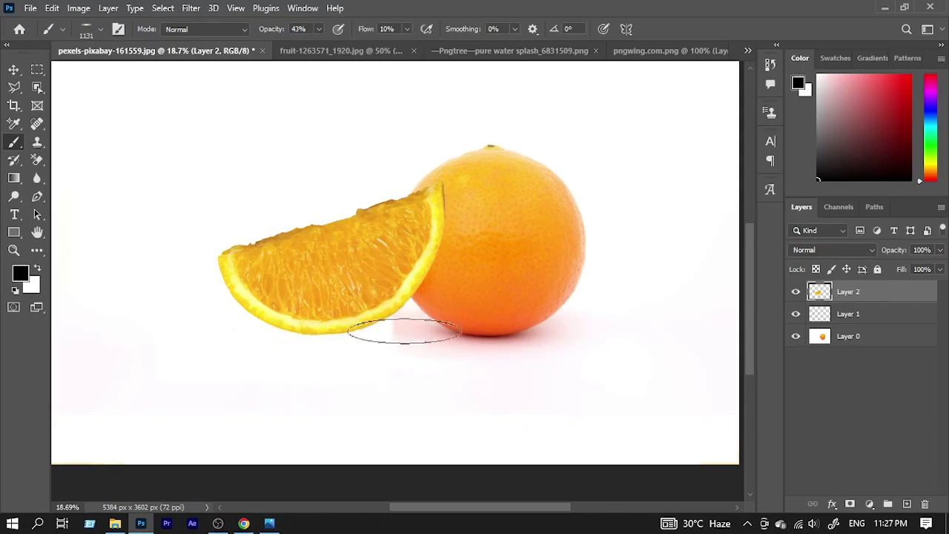
Step: On Layer 1, paint a soft shadow beneath the orange slice and the whole orange
{"action": "left_click", "coordinate": [853, 315]}
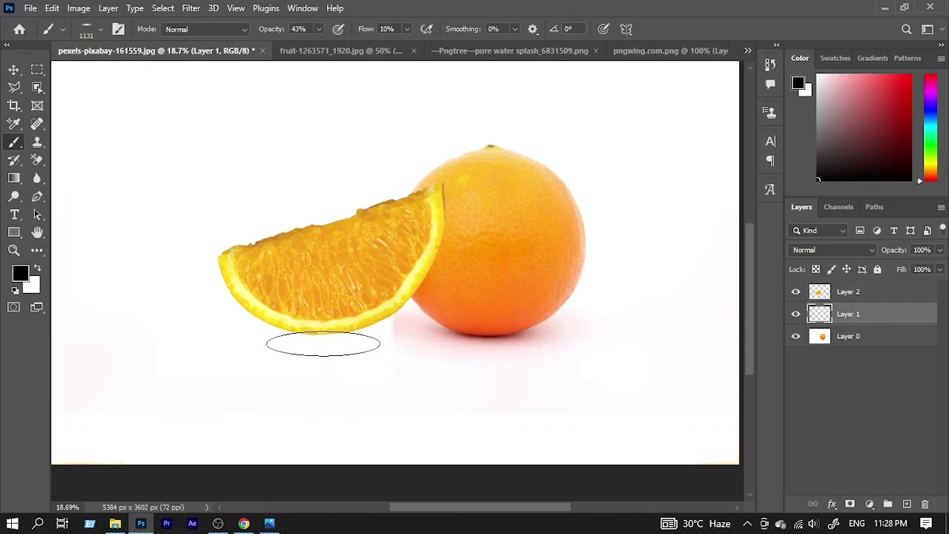
{"action": "left_click_drag", "start_coordinate": [324, 342], "coordinate": [364, 340]}
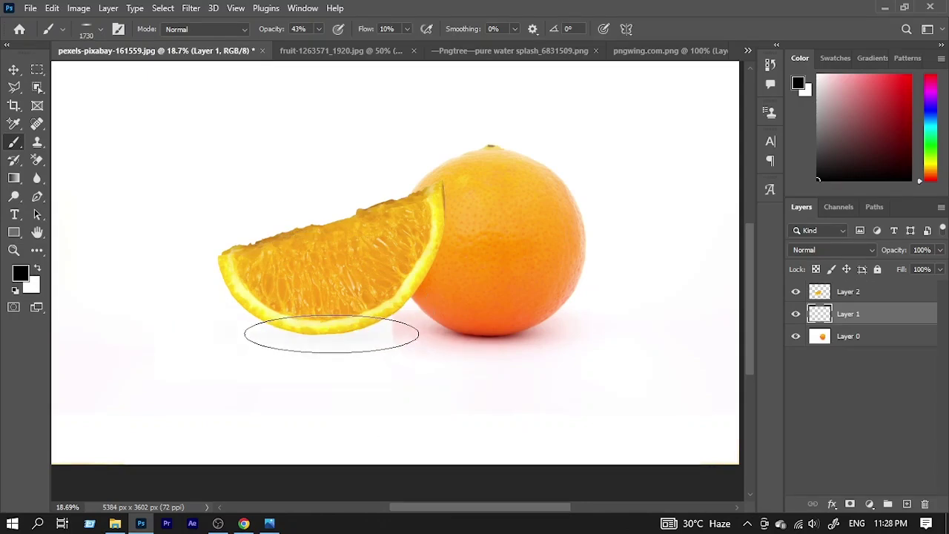
{"action": "left_click_drag", "start_coordinate": [331, 334], "coordinate": [325, 333]}
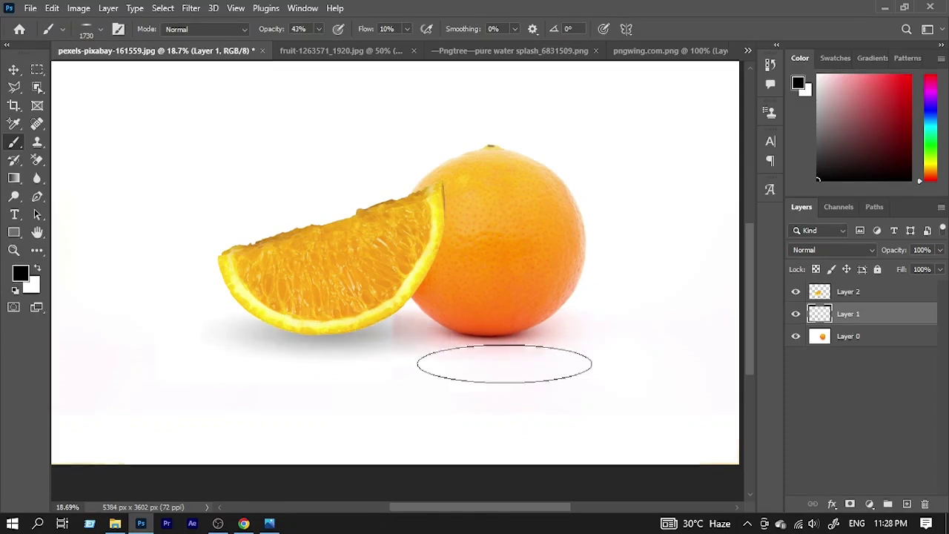
{"action": "left_click_drag", "start_coordinate": [301, 334], "coordinate": [318, 328]}
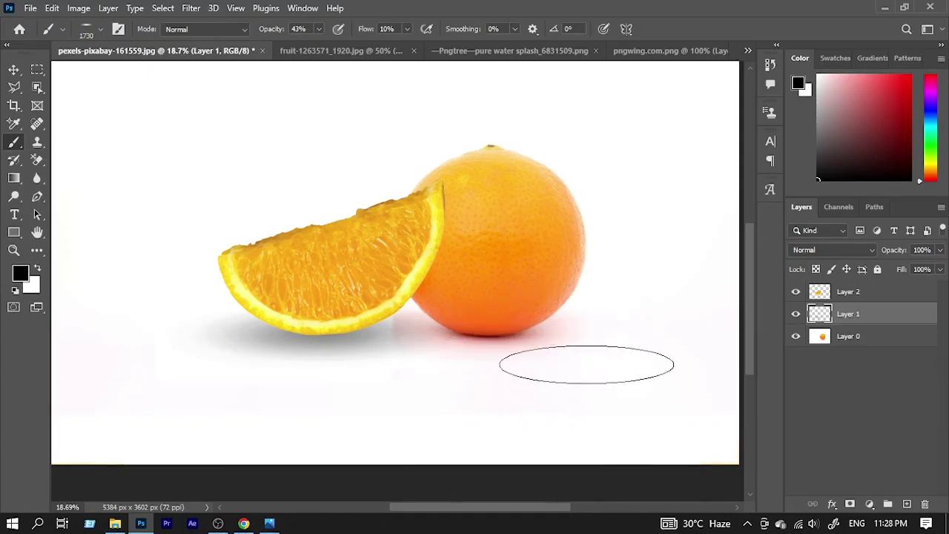
{"action": "scroll", "coordinate": [511, 362], "scroll_direction": "up", "scroll_amount": 2}
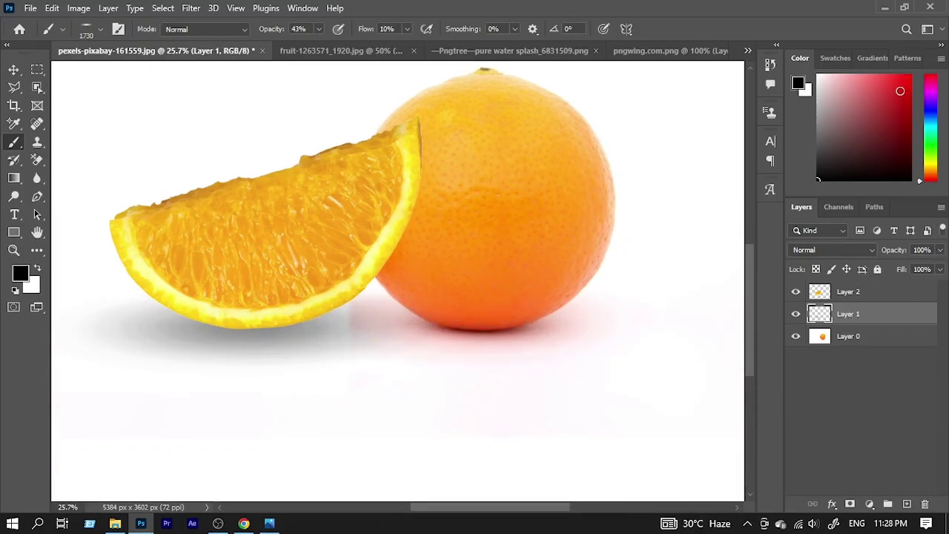
Step: Set the foreground colour to pure red and choose Foreground Color as the fill contents
{"action": "left_click_drag", "start_coordinate": [901, 90], "coordinate": [911, 75]}
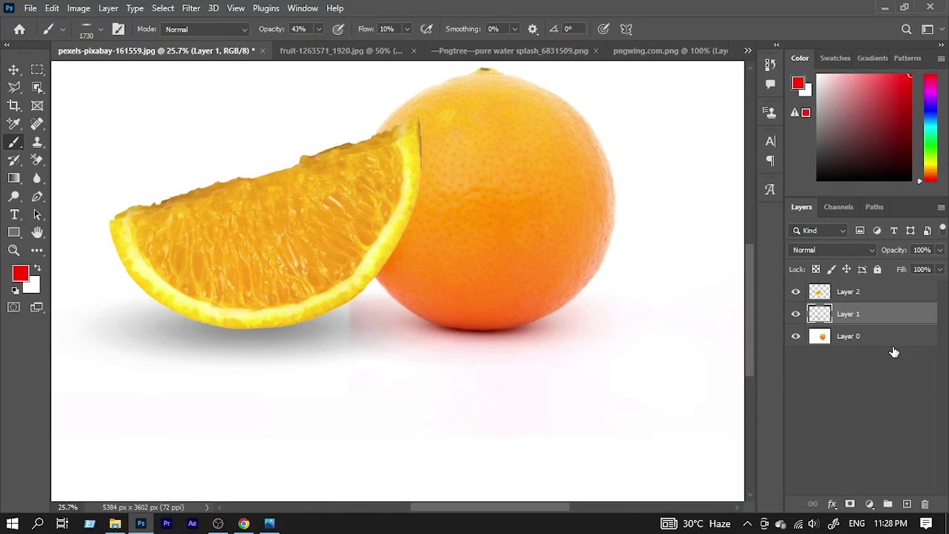
{"action": "key", "text": "shift+BackSpace"}
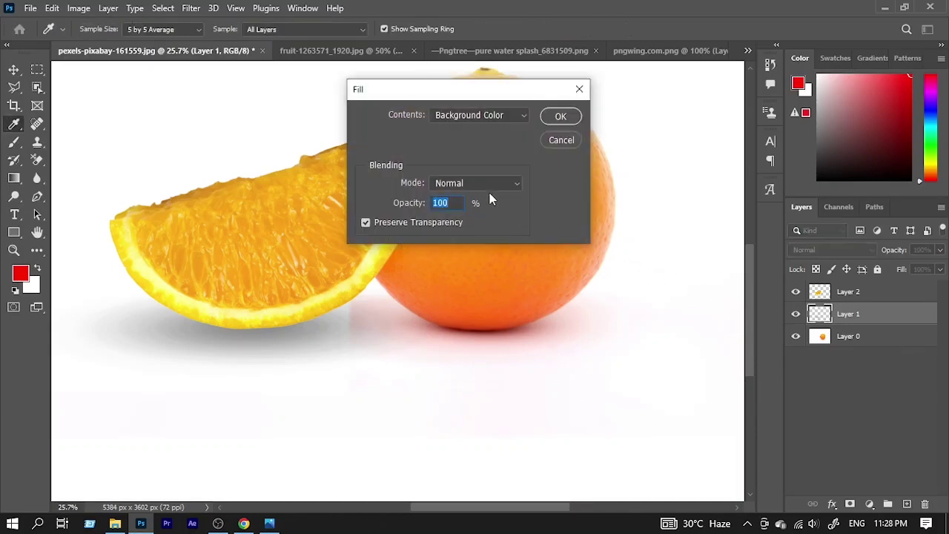
{"action": "left_click", "coordinate": [515, 118]}
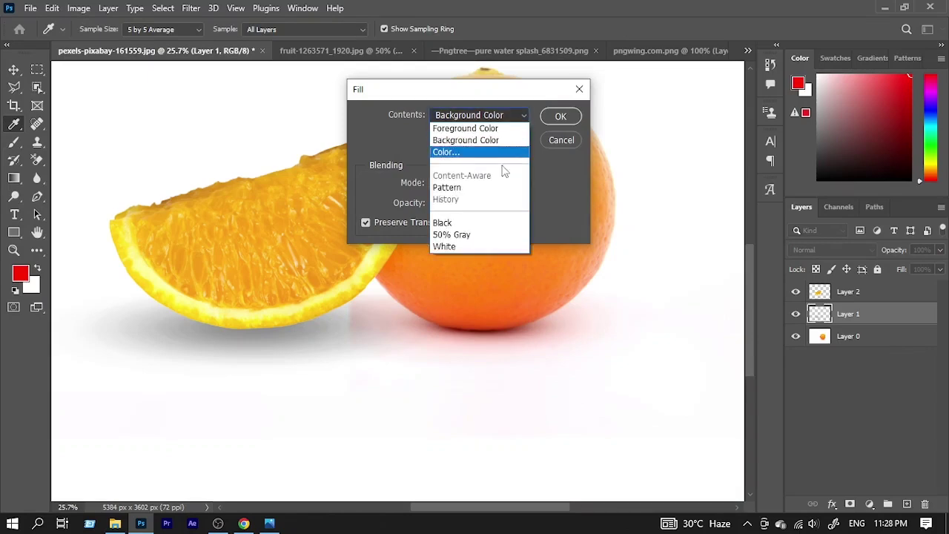
{"action": "left_click", "coordinate": [504, 128]}
Step: Apply the red fill to the shadow and lower Layer 1's fill to 81%
{"action": "left_click", "coordinate": [560, 117]}
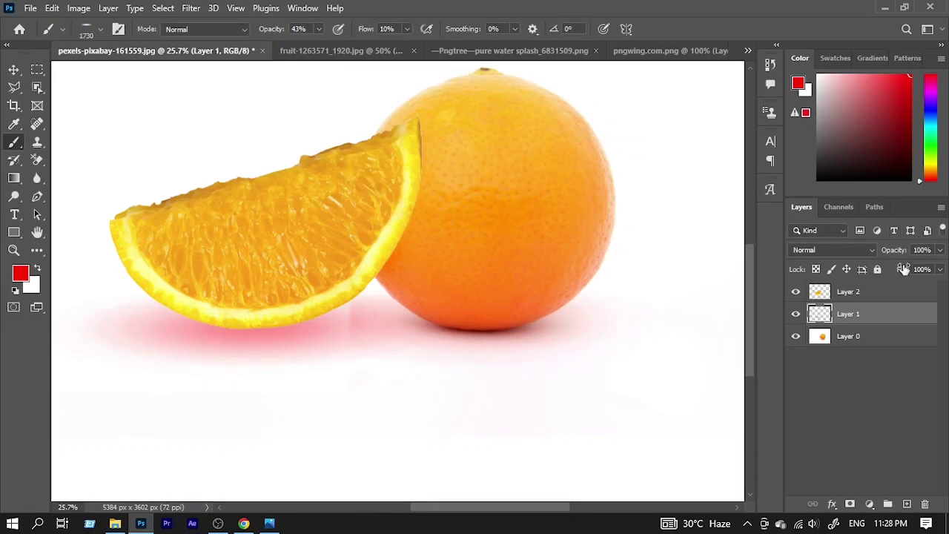
{"action": "left_click_drag", "start_coordinate": [900, 269], "coordinate": [892, 282]}
{"action": "scroll", "coordinate": [456, 354], "scroll_direction": "down", "scroll_amount": 3}
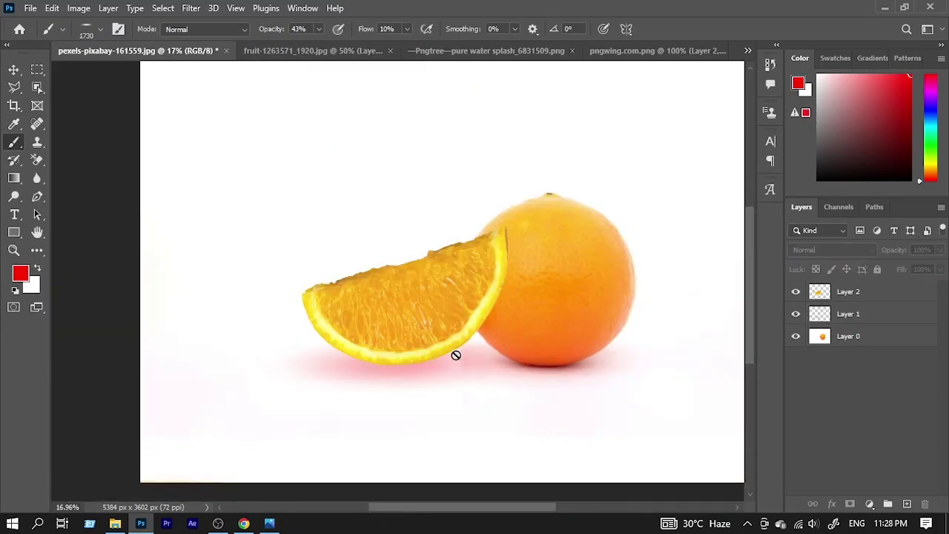
{"action": "left_click", "coordinate": [838, 317]}
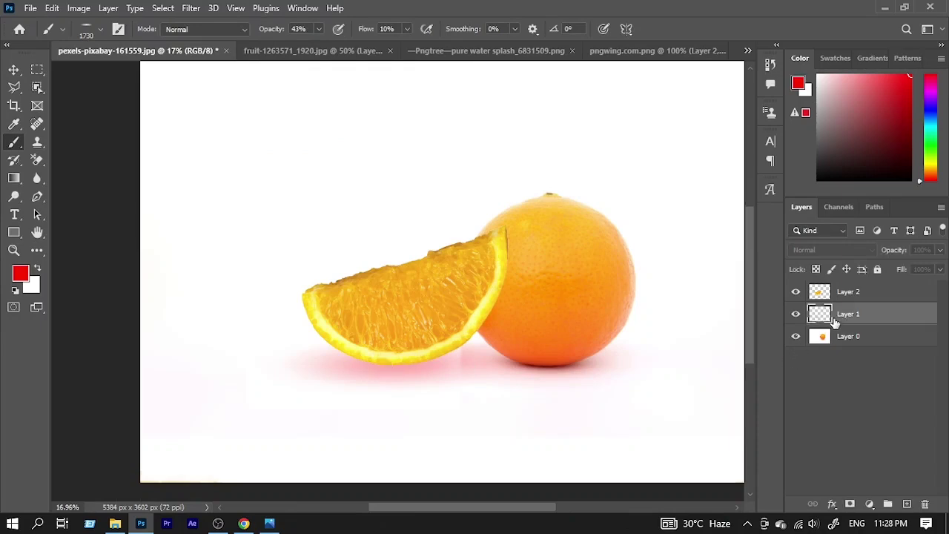
Step: Deselect, set Layer 1's opacity to 95%, and raise the brush opacity to 100%
{"action": "scroll", "coordinate": [430, 378], "scroll_direction": "up", "scroll_amount": 3}
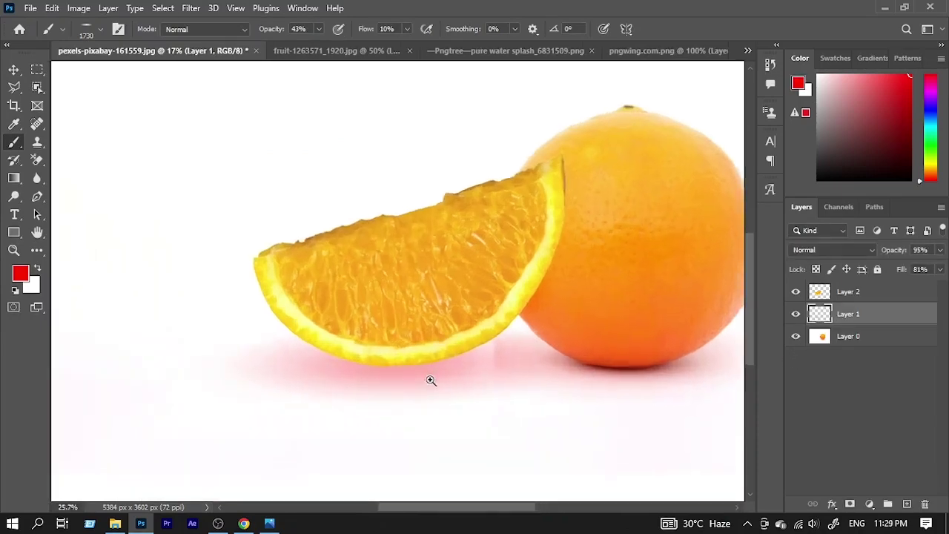
{"action": "left_click_drag", "start_coordinate": [185, 320], "coordinate": [482, 382]}
{"action": "key", "text": "ctrl+d"}
{"action": "left_click_drag", "start_coordinate": [828, 312], "coordinate": [819, 297]}
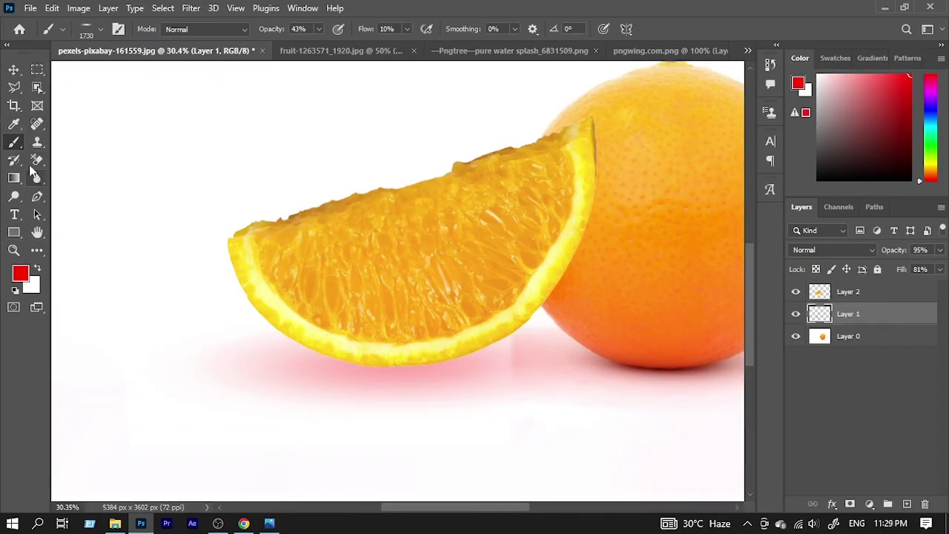
{"action": "left_click_drag", "start_coordinate": [272, 30], "coordinate": [626, 30]}
Step: With 100% flow and a 564 px brush, paint red then black under the slice
{"action": "left_click_drag", "start_coordinate": [363, 33], "coordinate": [430, 32]}
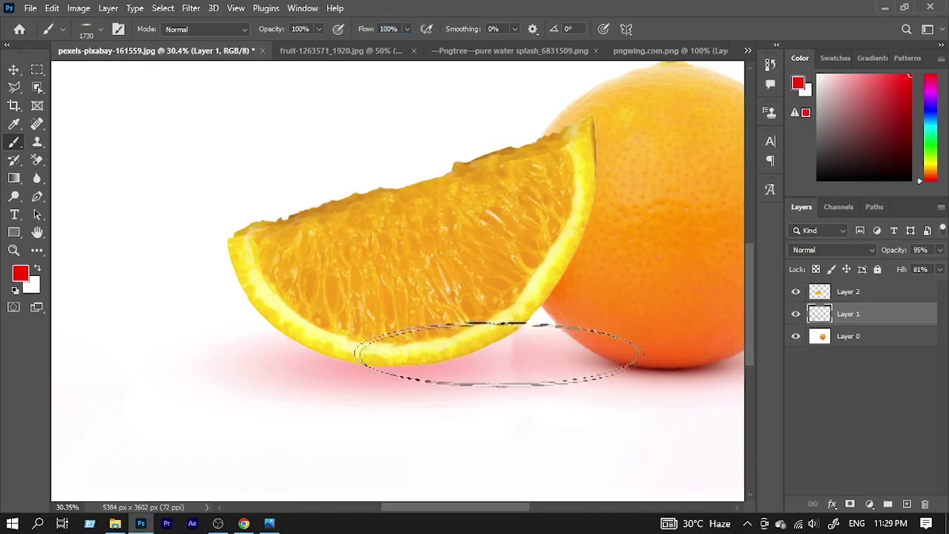
{"action": "left_click", "coordinate": [460, 358]}
{"action": "left_click_drag", "start_coordinate": [407, 365], "coordinate": [351, 354]}
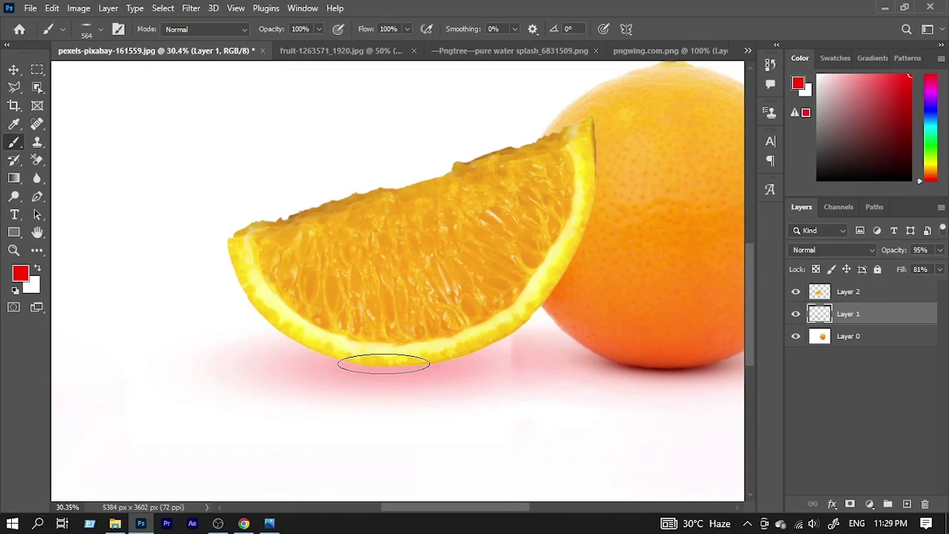
{"action": "left_click_drag", "start_coordinate": [383, 363], "coordinate": [412, 366]}
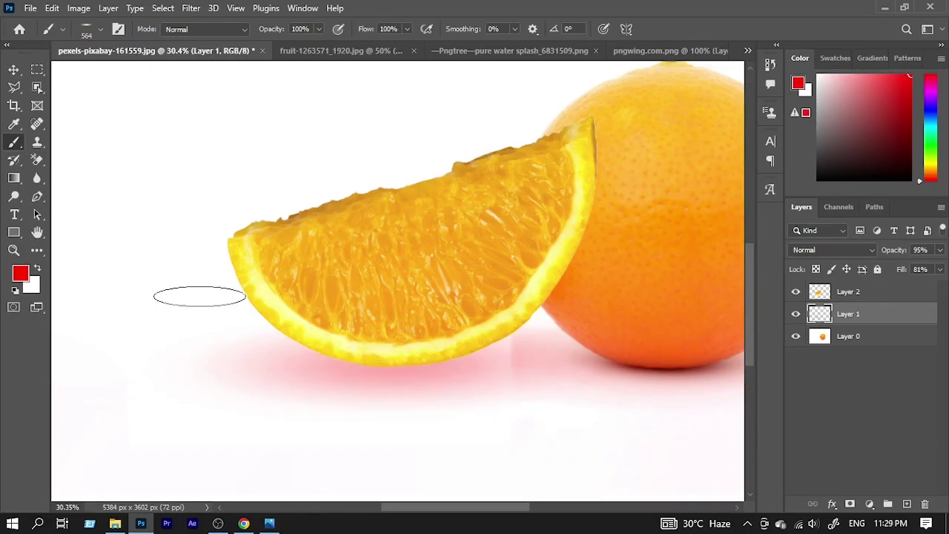
{"action": "key", "text": "d"}
{"action": "left_click_drag", "start_coordinate": [407, 359], "coordinate": [397, 364]}
Step: Set Layer 1's opacity back to 100% and frame the whole slice in view
{"action": "mouse_move", "coordinate": [502, 400]}
{"action": "left_mouse_down"}
{"action": "mouse_move", "coordinate": [476, 409]}
{"action": "mouse_move", "coordinate": [602, 414]}
{"action": "mouse_move", "coordinate": [585, 415]}
{"action": "mouse_move", "coordinate": [605, 423]}
{"action": "mouse_move", "coordinate": [565, 424]}
{"action": "mouse_move", "coordinate": [686, 390]}
{"action": "left_mouse_up"}
{"action": "key", "text": "alt+bracketright"}
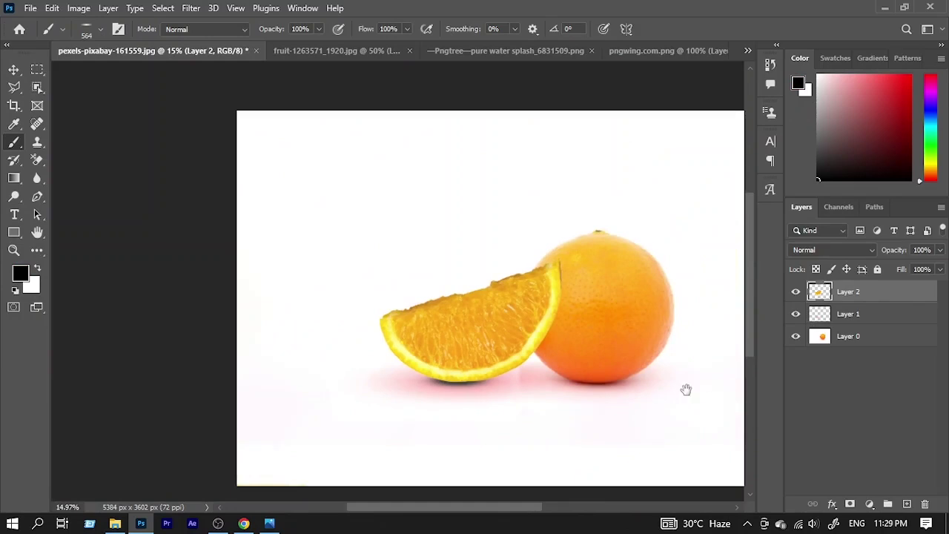
{"action": "left_click_drag", "start_coordinate": [581, 354], "coordinate": [604, 383]}
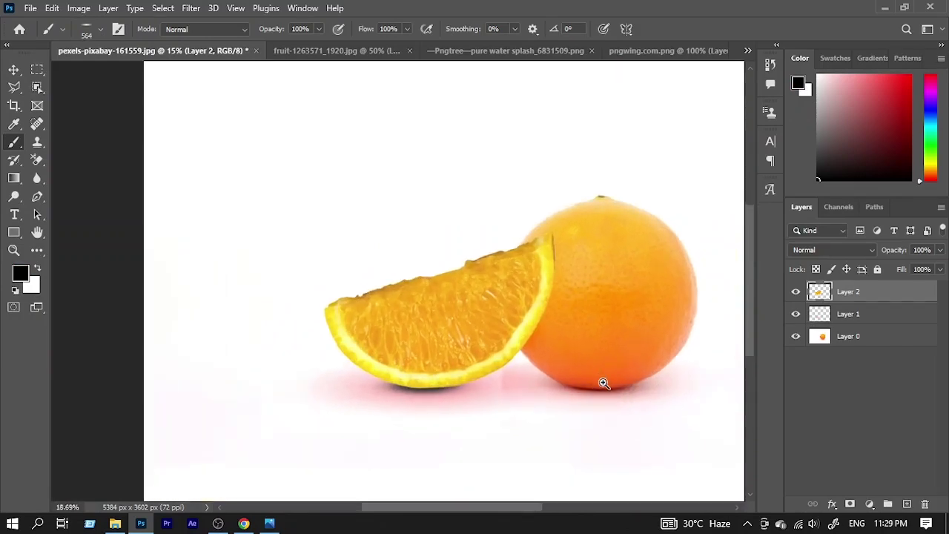
{"action": "left_click_drag", "start_coordinate": [569, 344], "coordinate": [479, 349]}
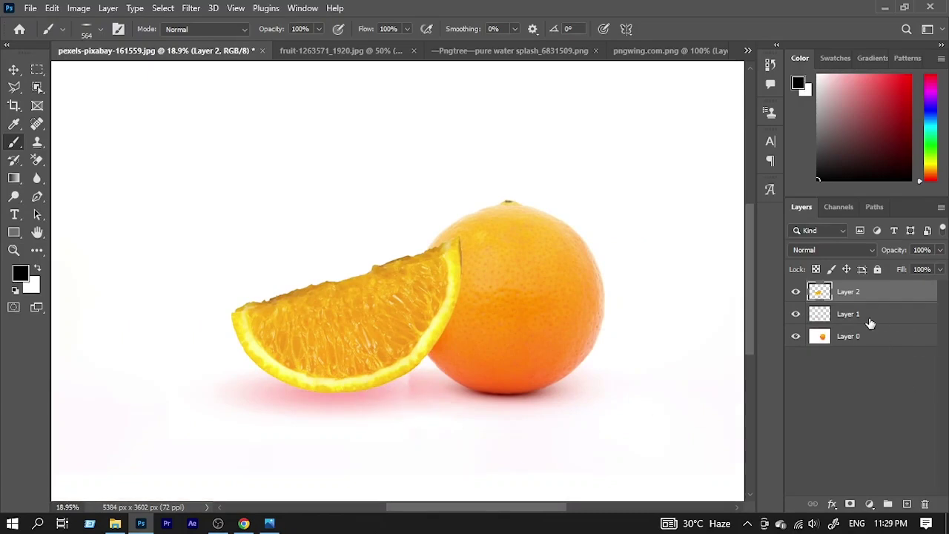
{"action": "left_click", "coordinate": [870, 318]}
{"action": "left_click_drag", "start_coordinate": [898, 253], "coordinate": [906, 253]}
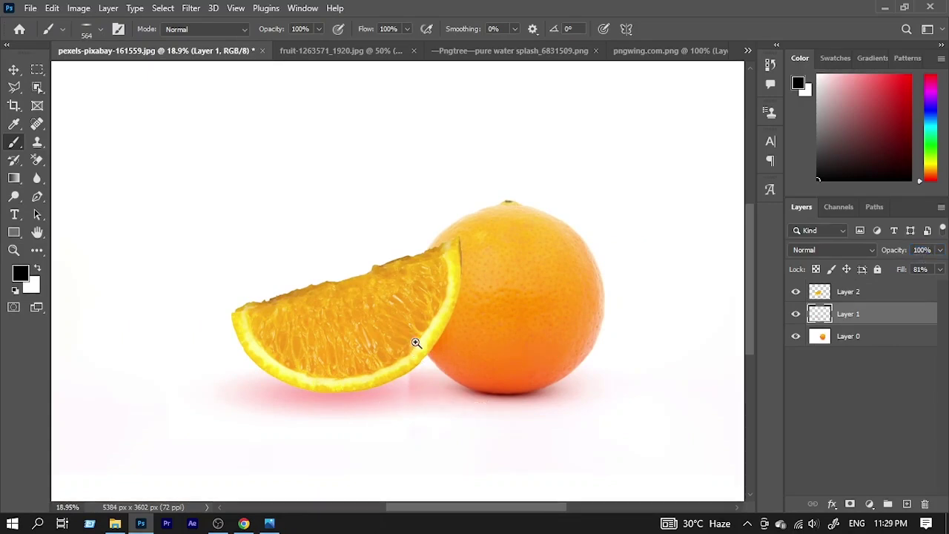
{"action": "scroll", "coordinate": [428, 350], "scroll_direction": "down", "scroll_amount": 1}
{"action": "scroll", "coordinate": [445, 364], "scroll_direction": "up", "scroll_amount": 3}
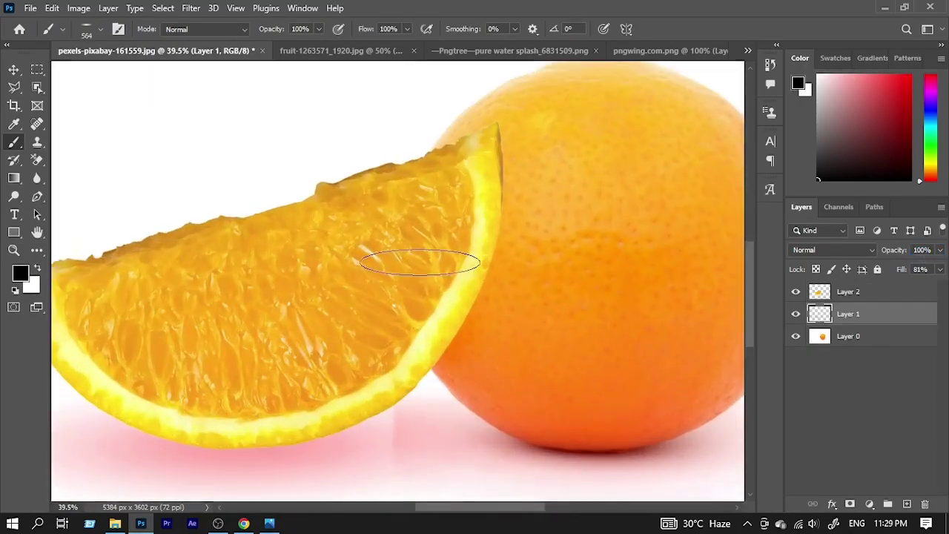
{"action": "scroll", "coordinate": [408, 273], "scroll_direction": "up", "scroll_amount": 1}
{"action": "scroll", "coordinate": [407, 274], "scroll_direction": "down", "scroll_amount": 1}
{"action": "left_click_drag", "start_coordinate": [299, 271], "coordinate": [439, 284]}
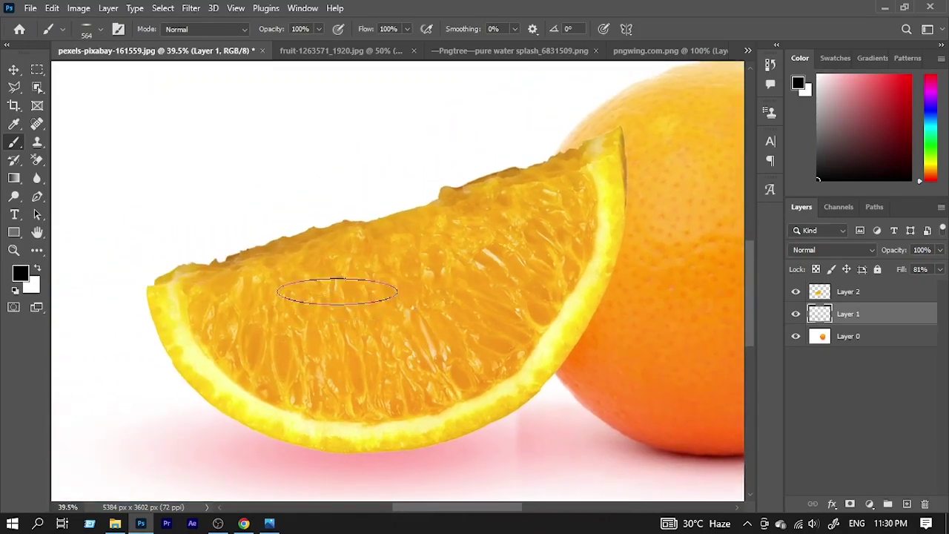
Step: Quick-select the whole orange slice on Layer 2 using a 311 px brush
{"action": "left_click", "coordinate": [39, 88]}
{"action": "left_click", "coordinate": [70, 101]}
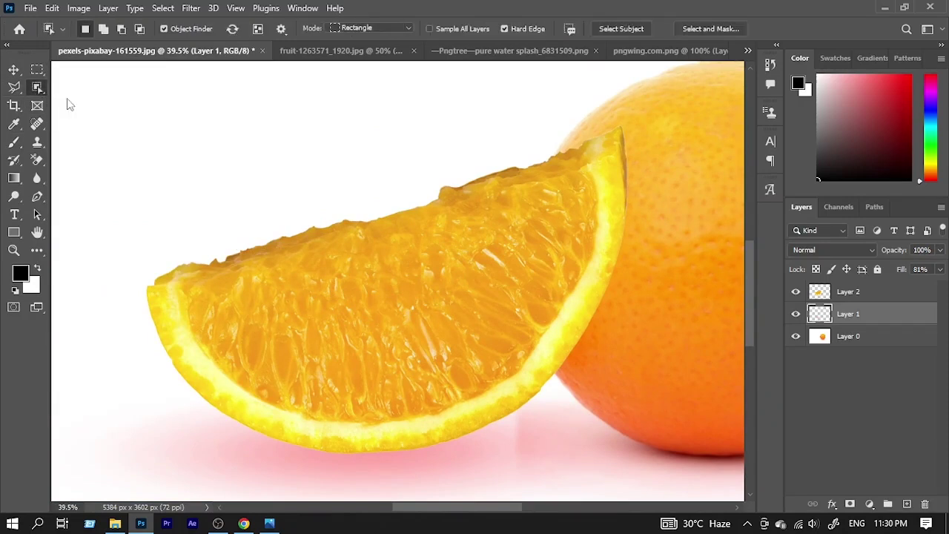
{"action": "right_click", "coordinate": [217, 283], "text": "alt"}
{"action": "left_click_drag", "start_coordinate": [218, 283], "coordinate": [287, 295]}
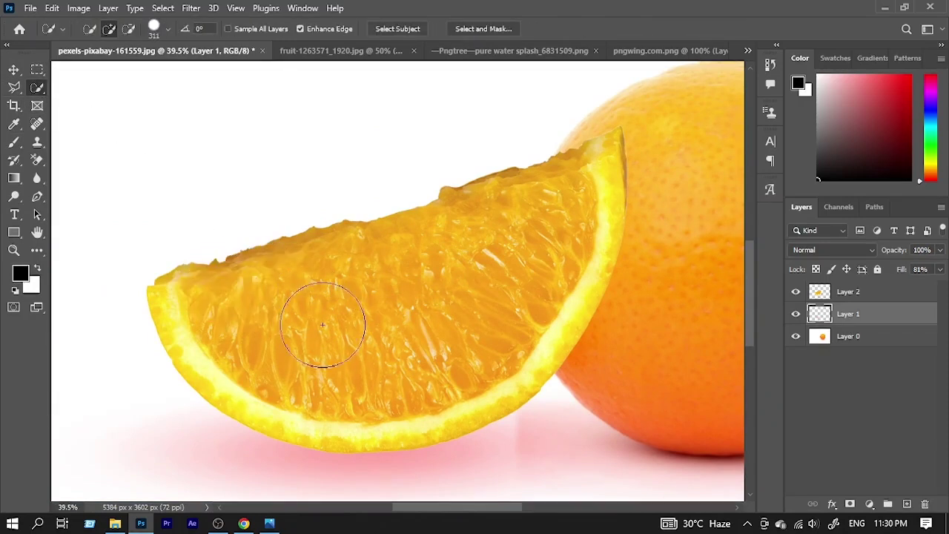
{"action": "left_click_drag", "start_coordinate": [406, 273], "coordinate": [462, 295]}
{"action": "left_click", "coordinate": [878, 292]}
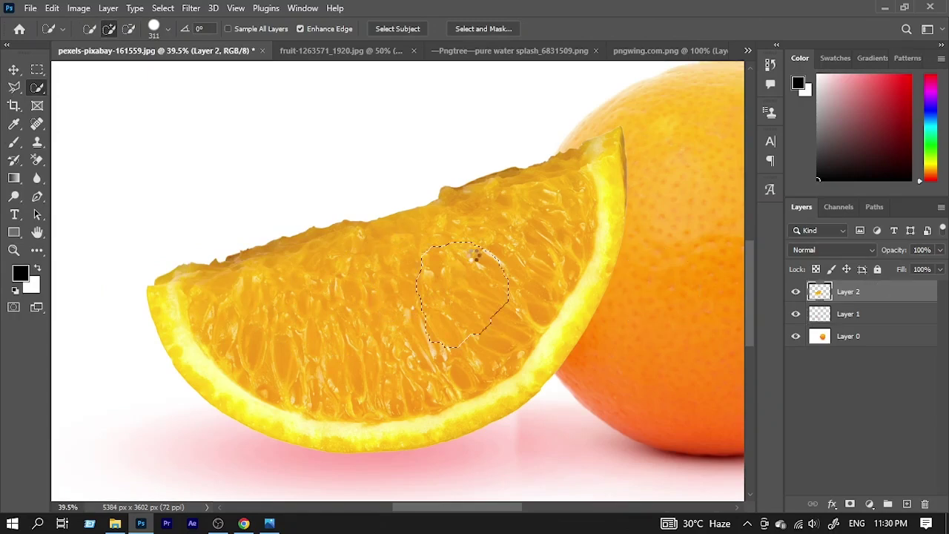
{"action": "left_click", "coordinate": [534, 215]}
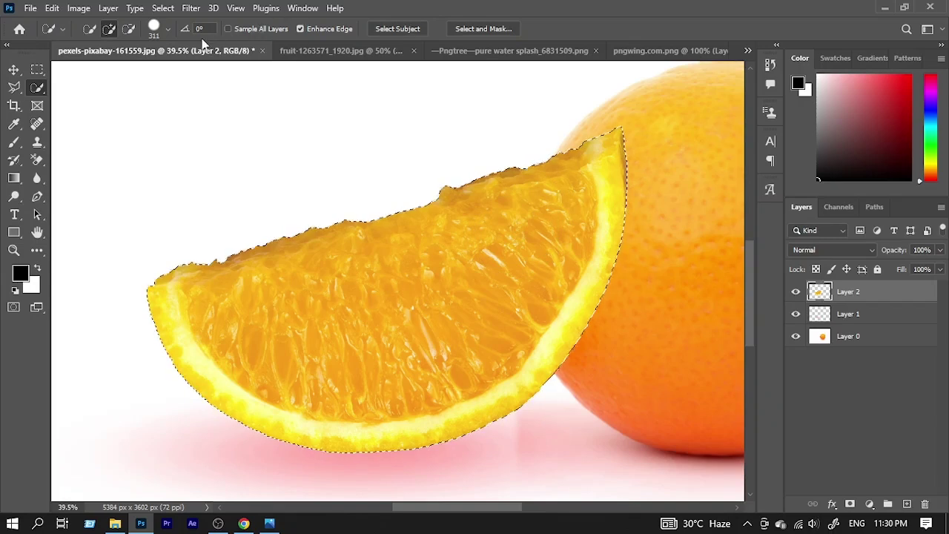
Step: Subtract the rind from the selection and add a layer mask to Layer 2
{"action": "left_click_drag", "start_coordinate": [615, 221], "coordinate": [642, 170]}
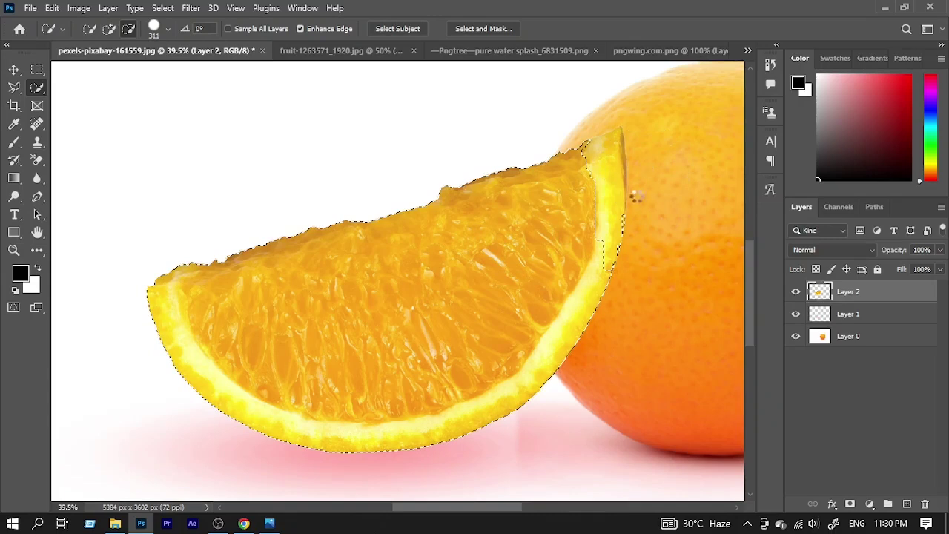
{"action": "left_click_drag", "start_coordinate": [627, 292], "coordinate": [622, 311]}
{"action": "left_click_drag", "start_coordinate": [568, 400], "coordinate": [292, 423]}
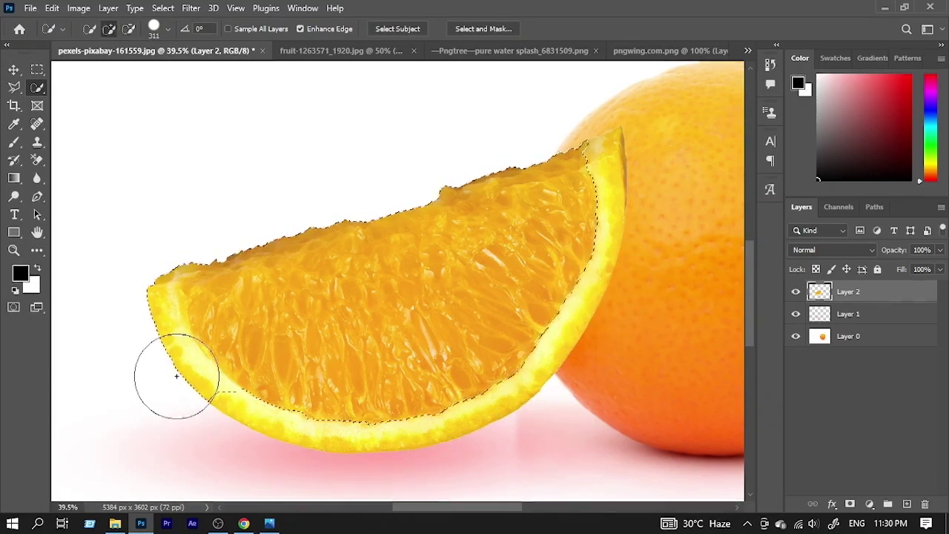
{"action": "scroll", "coordinate": [291, 423], "scroll_direction": "up", "scroll_amount": 2}
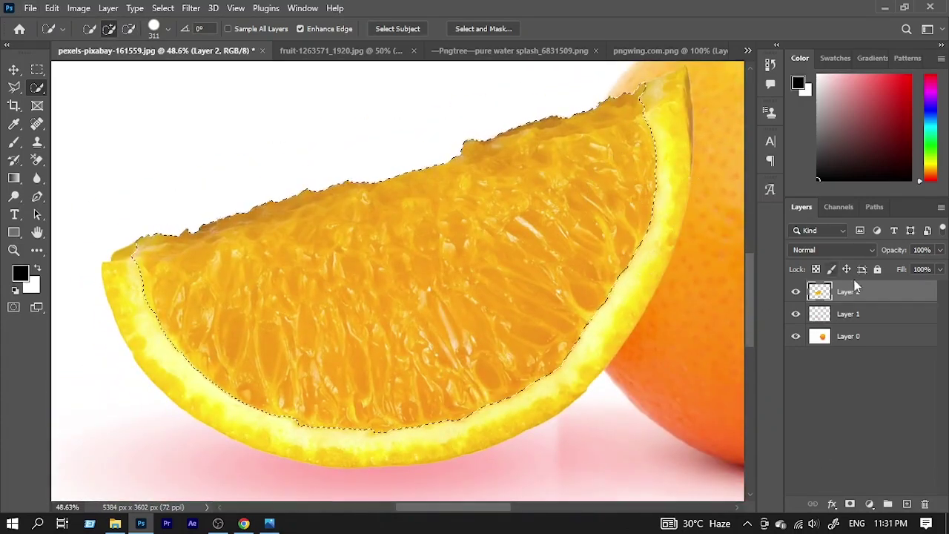
{"action": "left_click", "coordinate": [850, 503]}
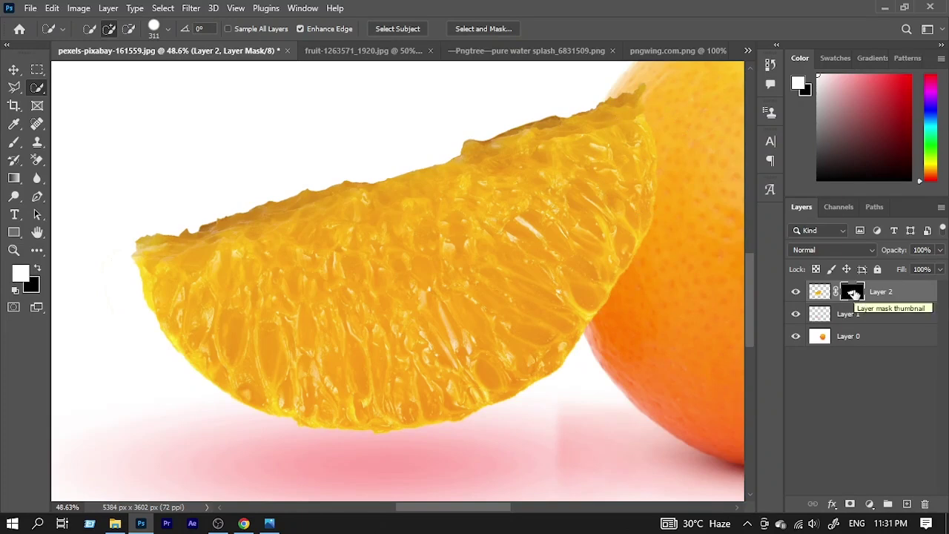
Step: Invert Layer 2's mask so only the yellow rind arc remains
{"action": "left_click_drag", "start_coordinate": [854, 294], "coordinate": [857, 297]}
{"action": "key", "text": "ctrl+i"}
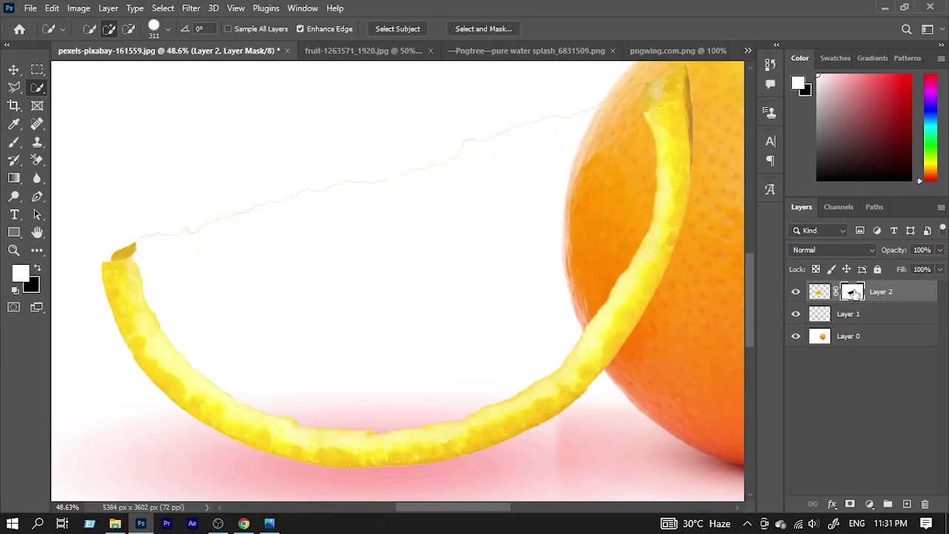
{"action": "left_click_drag", "start_coordinate": [547, 199], "coordinate": [518, 203]}
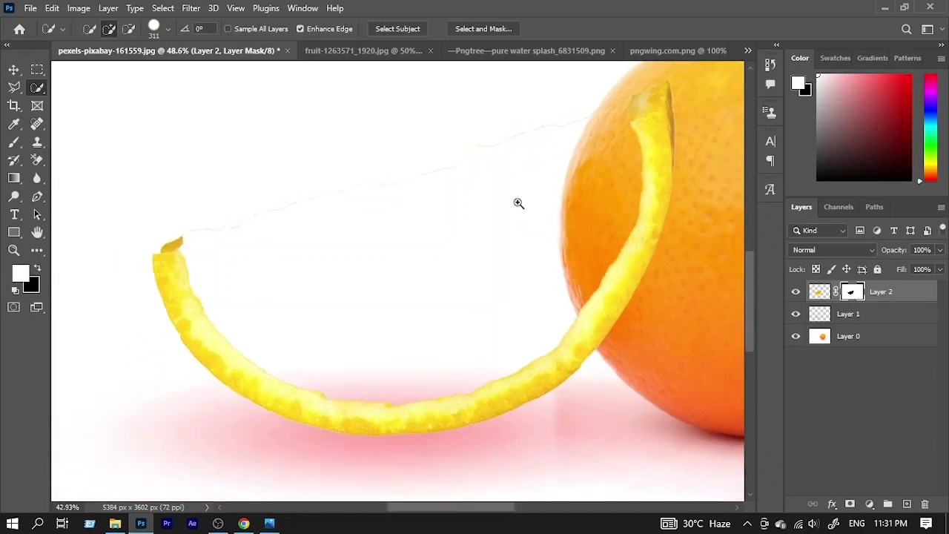
{"action": "mouse_move", "coordinate": [265, 246]}
{"action": "left_mouse_down"}
{"action": "mouse_move", "coordinate": [316, 257]}
{"action": "mouse_move", "coordinate": [284, 273]}
{"action": "left_mouse_up"}
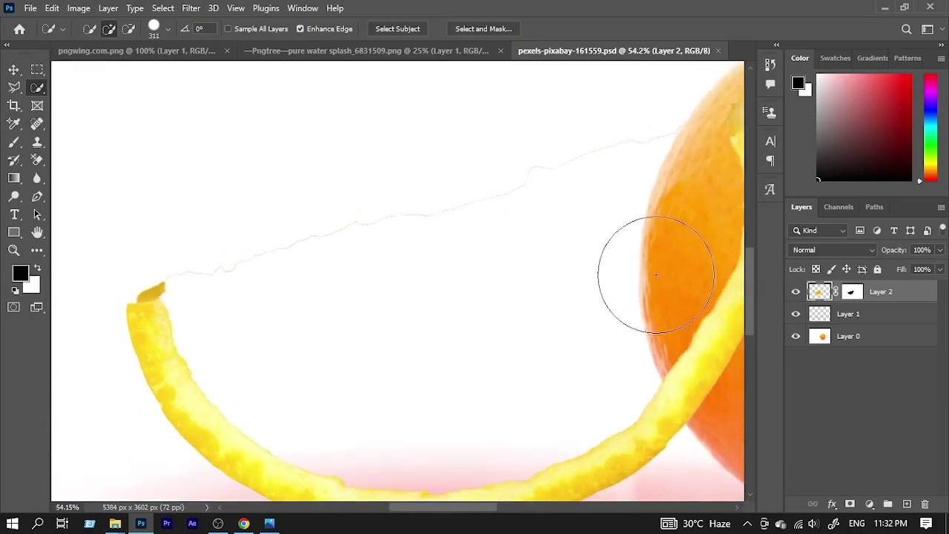
Step: Paint black with a brush on Layer 2's mask to hide the faint edge line
{"action": "left_click", "coordinate": [859, 295]}
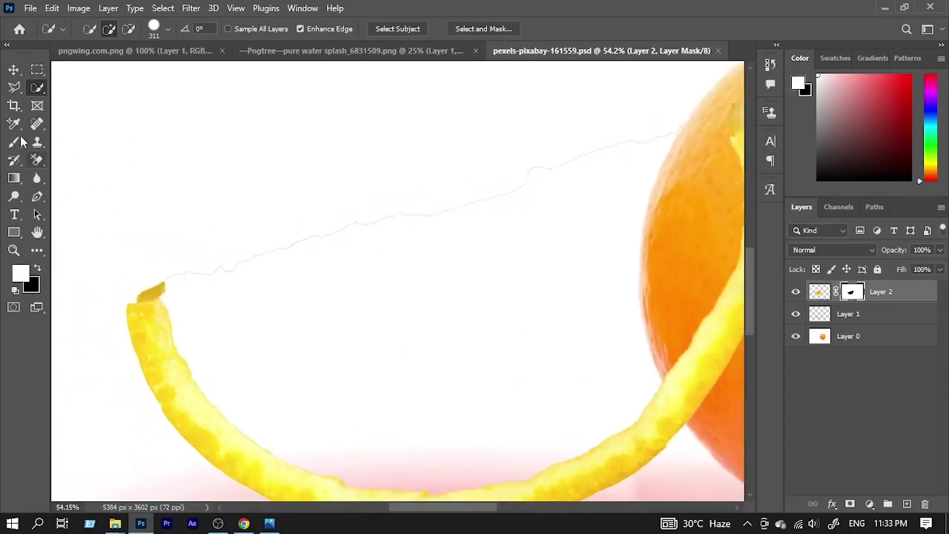
{"action": "left_click", "coordinate": [14, 142]}
{"action": "right_click", "coordinate": [291, 224]}
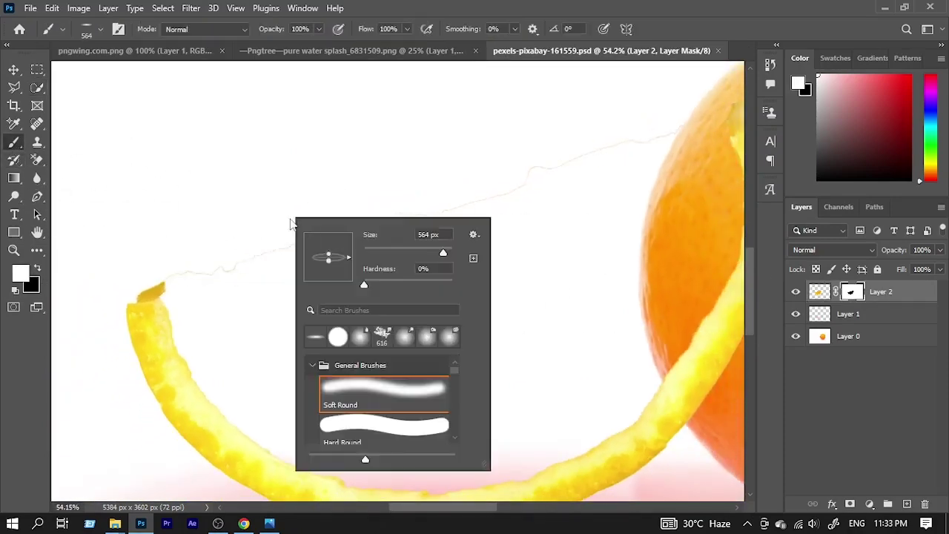
{"action": "scroll", "coordinate": [374, 404], "scroll_direction": "down", "scroll_amount": 1}
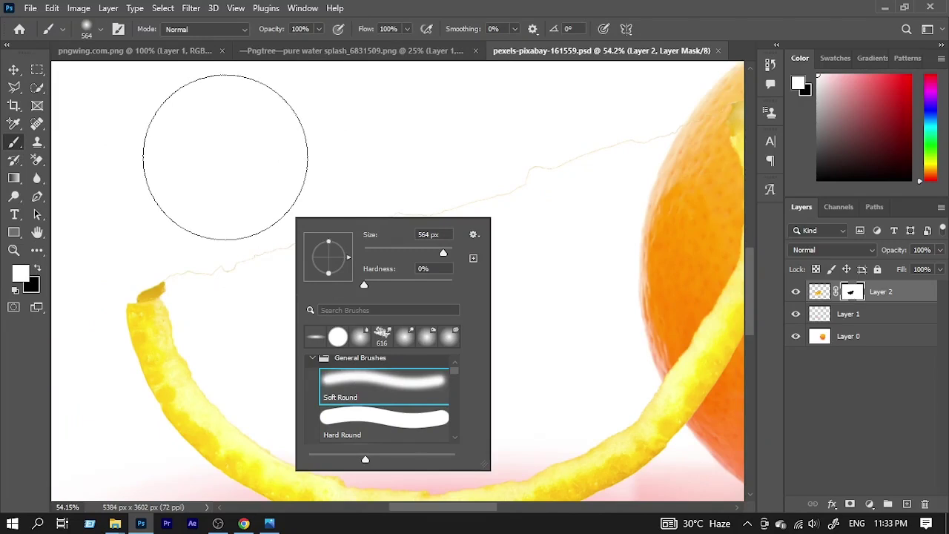
{"action": "left_click", "coordinate": [225, 159]}
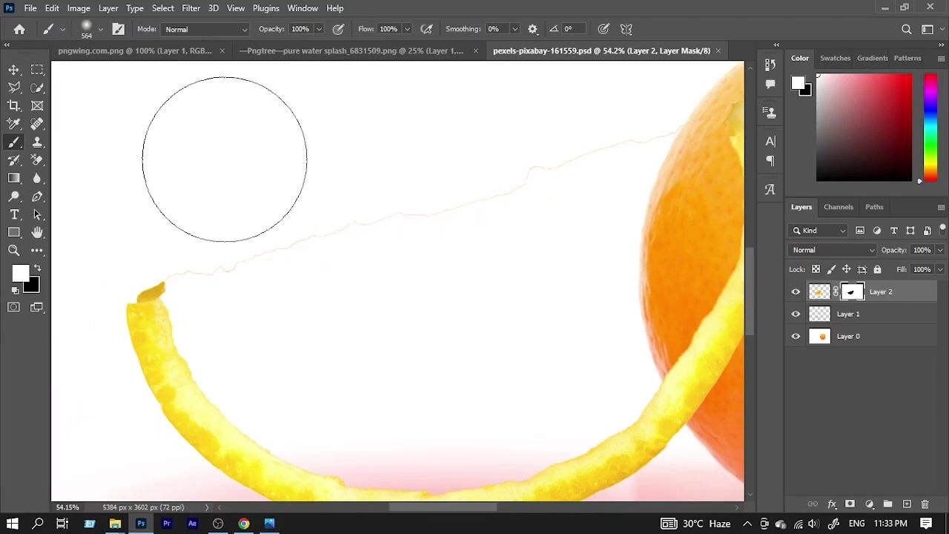
{"action": "left_click", "coordinate": [224, 159]}
{"action": "key", "text": "x"}
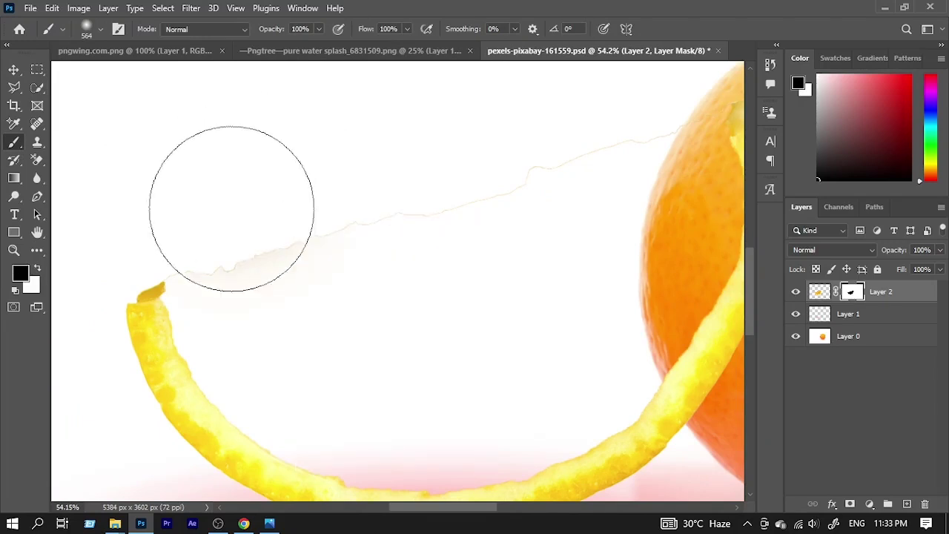
{"action": "left_click", "coordinate": [241, 235]}
Step: Paint out the remaining edge traces near the orange with a Hard Round brush
{"action": "right_click", "coordinate": [267, 169]}
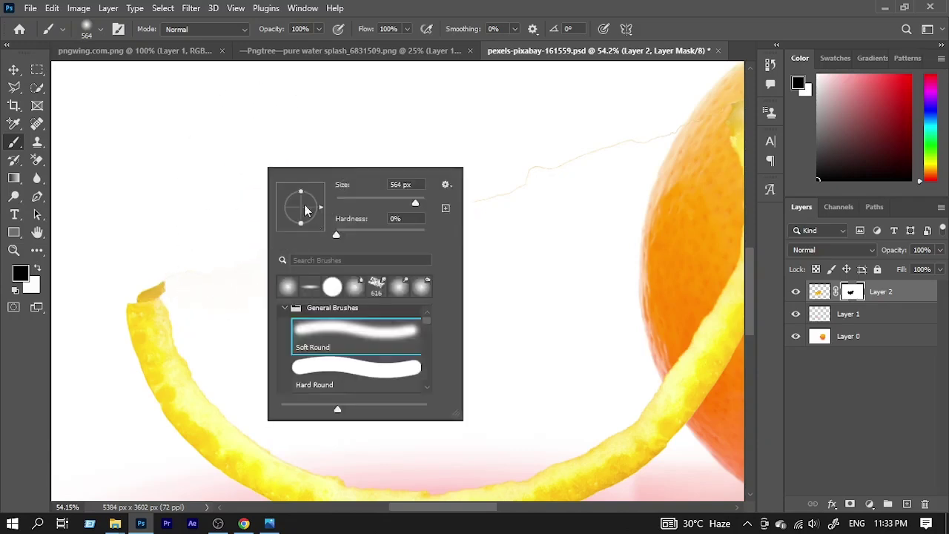
{"action": "left_click", "coordinate": [339, 387]}
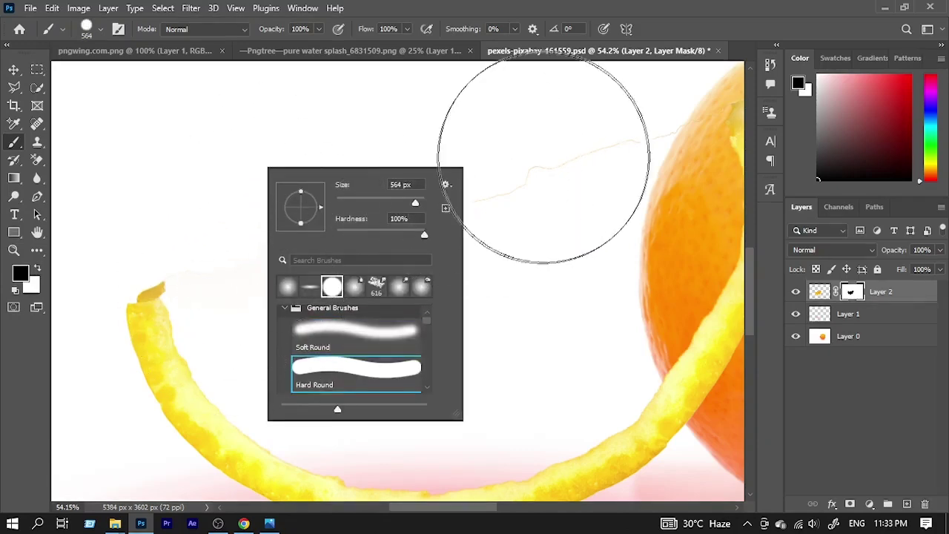
{"action": "left_click", "coordinate": [529, 161]}
{"action": "scroll", "coordinate": [371, 282], "scroll_direction": "up", "scroll_amount": 3}
{"action": "scroll", "coordinate": [370, 282], "scroll_direction": "right", "scroll_amount": 2}
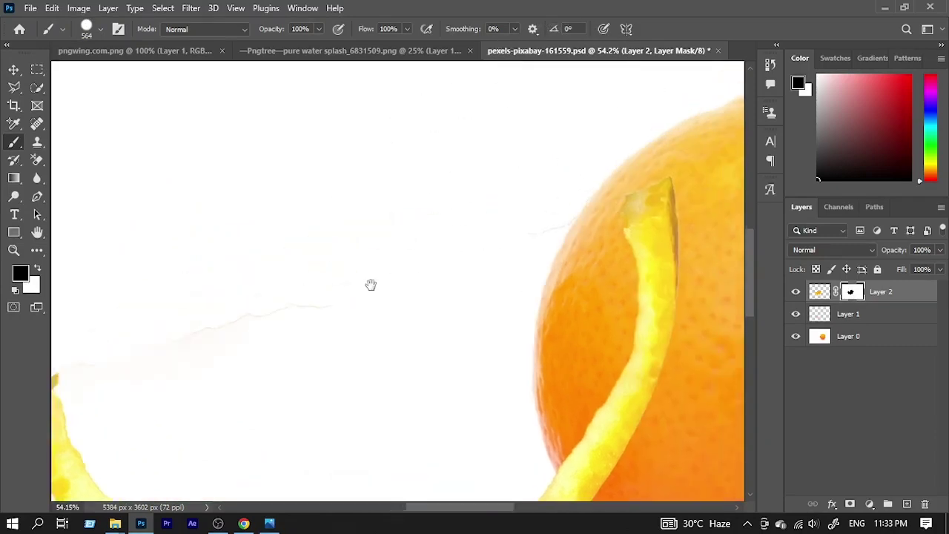
{"action": "left_click", "coordinate": [504, 201]}
{"action": "scroll", "coordinate": [270, 263], "scroll_direction": "down", "scroll_amount": 3}
{"action": "scroll", "coordinate": [269, 263], "scroll_direction": "left", "scroll_amount": 6}
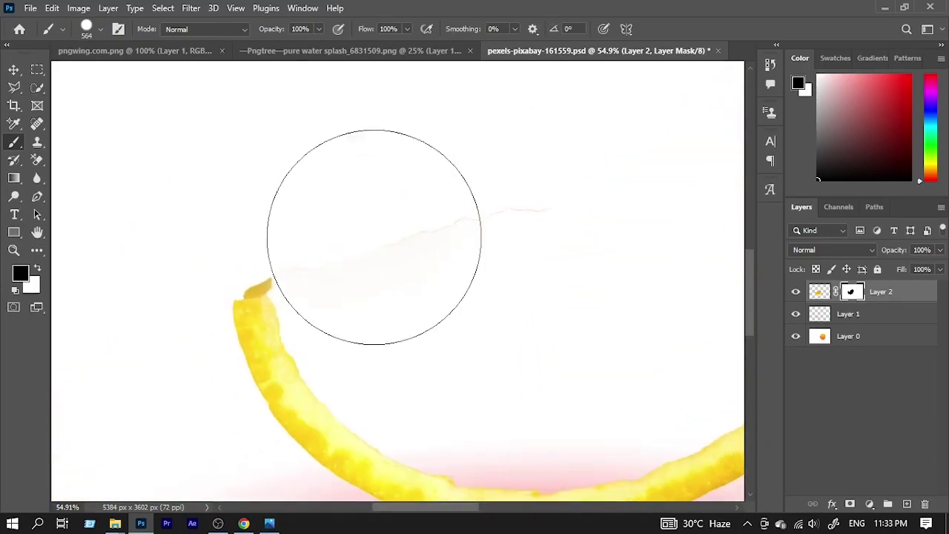
{"action": "scroll", "coordinate": [475, 218], "scroll_direction": "down", "scroll_amount": 3}
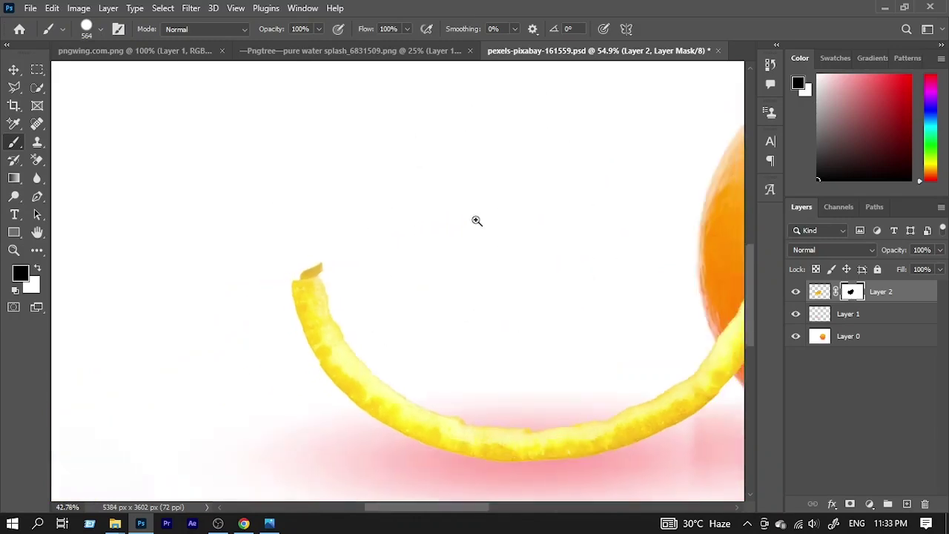
{"action": "left_click_drag", "start_coordinate": [512, 217], "coordinate": [417, 227]}
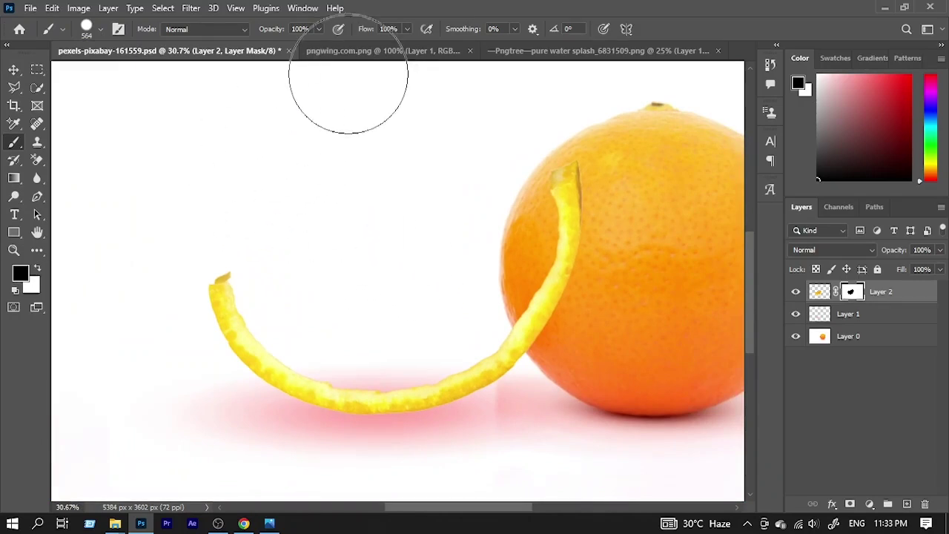
Step: Drag the water splash layer from its own image into the orange composite
{"action": "left_click", "coordinate": [347, 52]}
{"action": "left_click", "coordinate": [532, 52]}
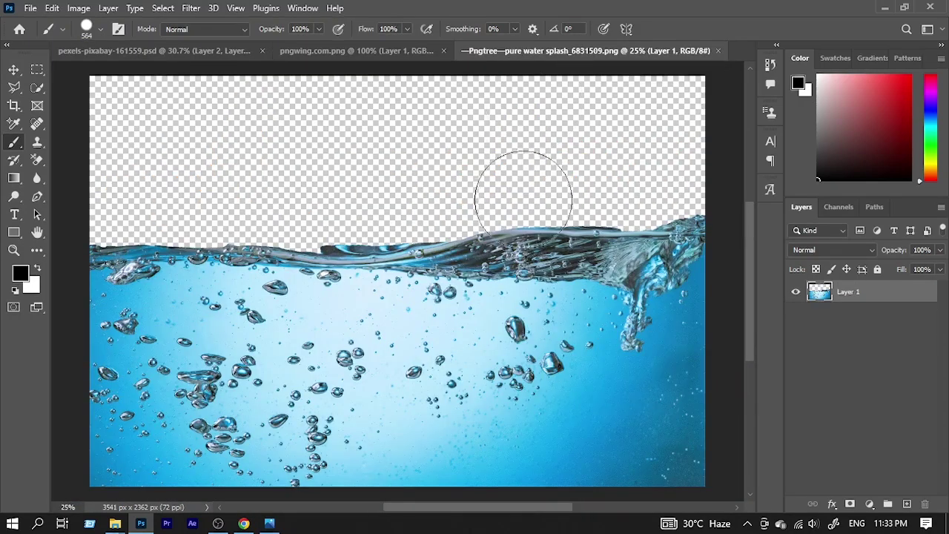
{"action": "left_click", "coordinate": [14, 69]}
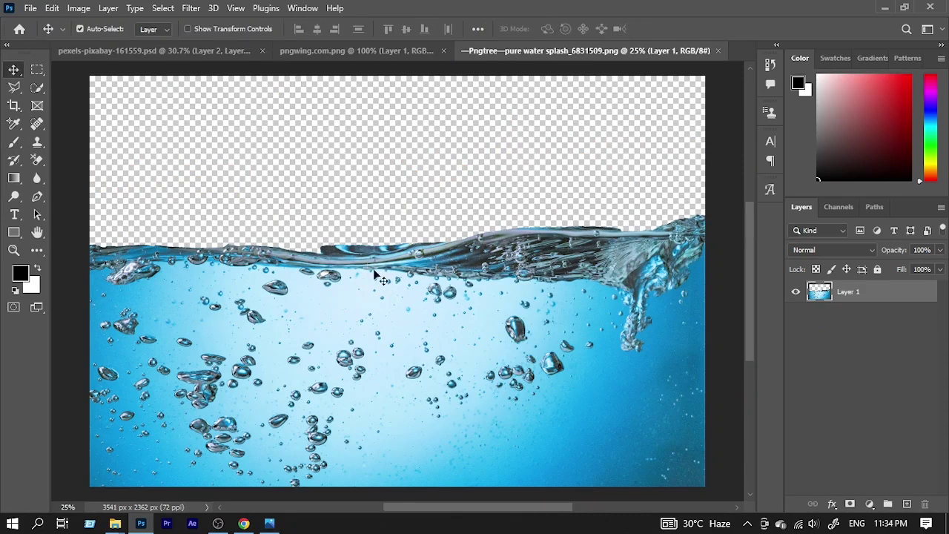
{"action": "left_click_drag", "start_coordinate": [461, 304], "coordinate": [385, 299]}
Step: Scale the water layer down and position it over the wedge and rind
{"action": "key", "text": "ctrl+t"}
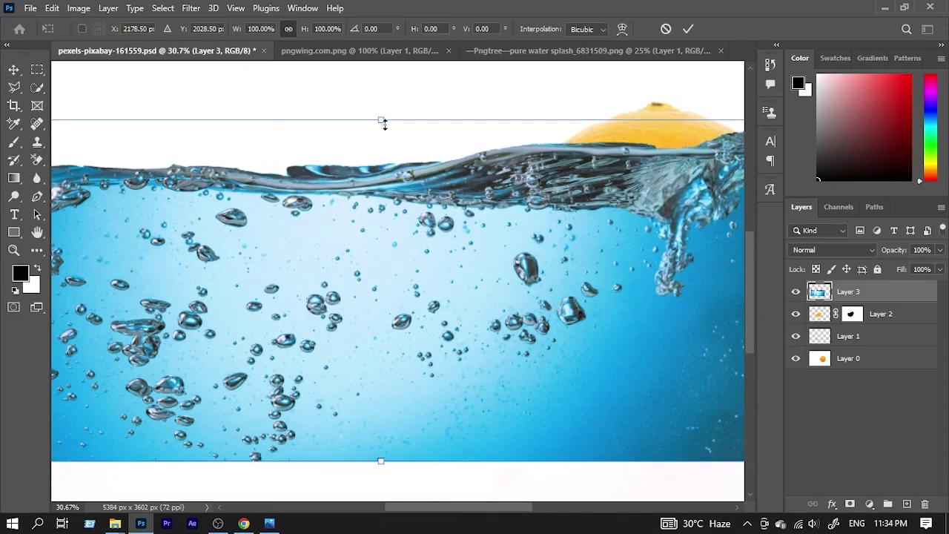
{"action": "left_click_drag", "start_coordinate": [384, 125], "coordinate": [381, 203]}
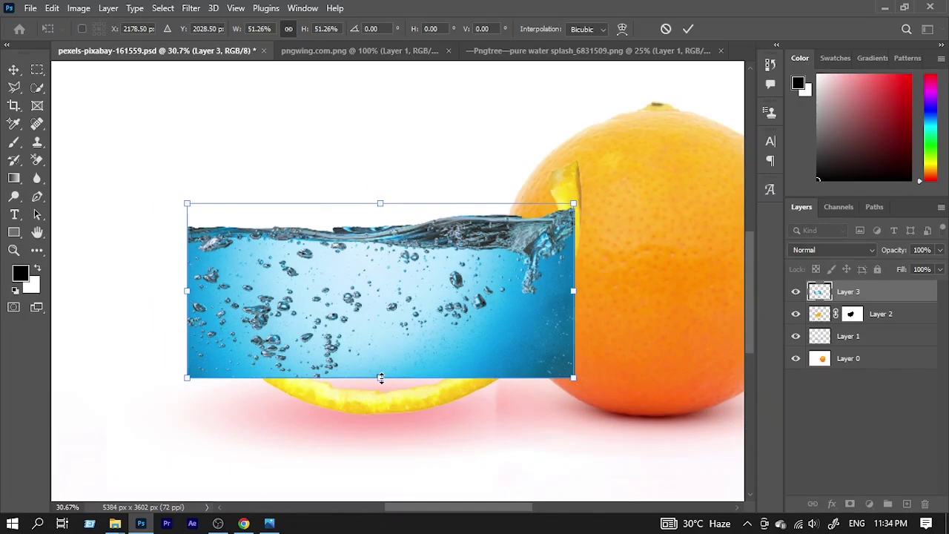
{"action": "left_click_drag", "start_coordinate": [380, 378], "coordinate": [381, 415]}
{"action": "left_click_drag", "start_coordinate": [458, 343], "coordinate": [455, 296]}
{"action": "left_click_drag", "start_coordinate": [376, 371], "coordinate": [376, 412]}
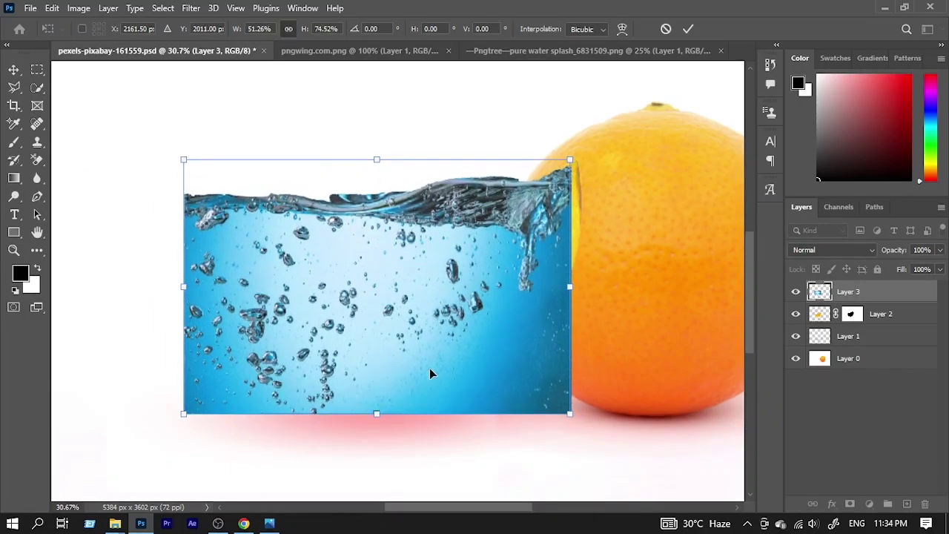
{"action": "left_click_drag", "start_coordinate": [435, 353], "coordinate": [437, 350]}
{"action": "mouse_move", "coordinate": [263, 288]}
{"action": "left_mouse_down"}
{"action": "mouse_move", "coordinate": [246, 321]}
{"action": "mouse_move", "coordinate": [291, 382]}
{"action": "mouse_move", "coordinate": [283, 362]}
{"action": "left_mouse_up"}
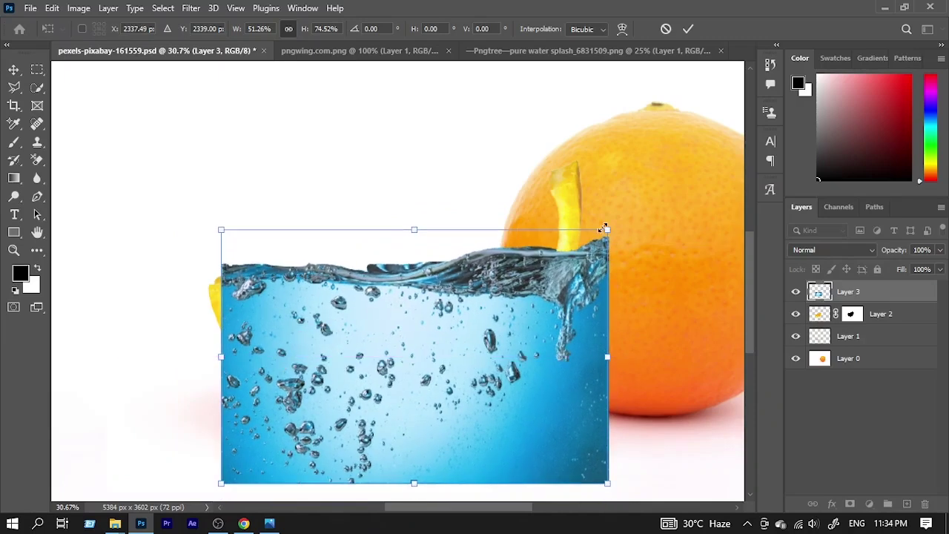
{"action": "left_click", "coordinate": [688, 29]}
Step: Flip the water layer horizontally and shift it slightly down
{"action": "key", "text": "ctrl+t"}
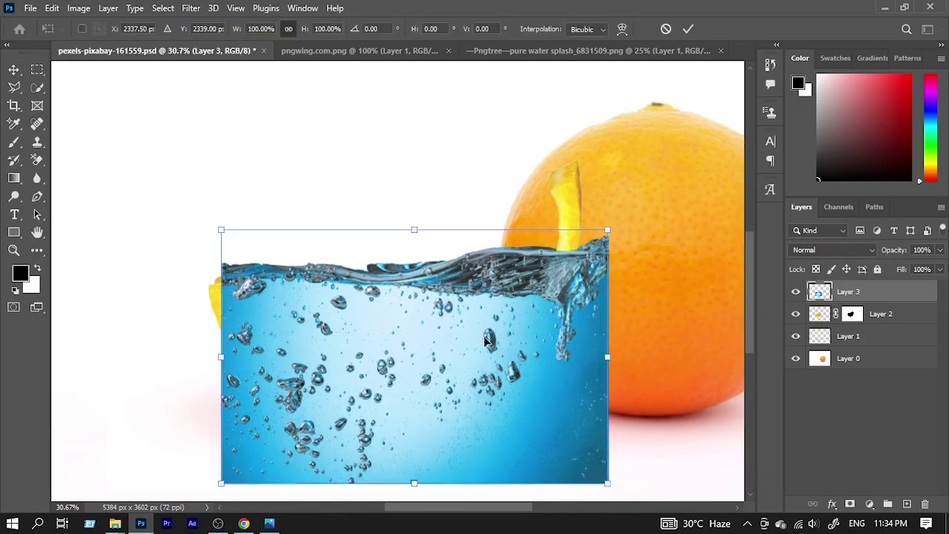
{"action": "right_click", "coordinate": [471, 329]}
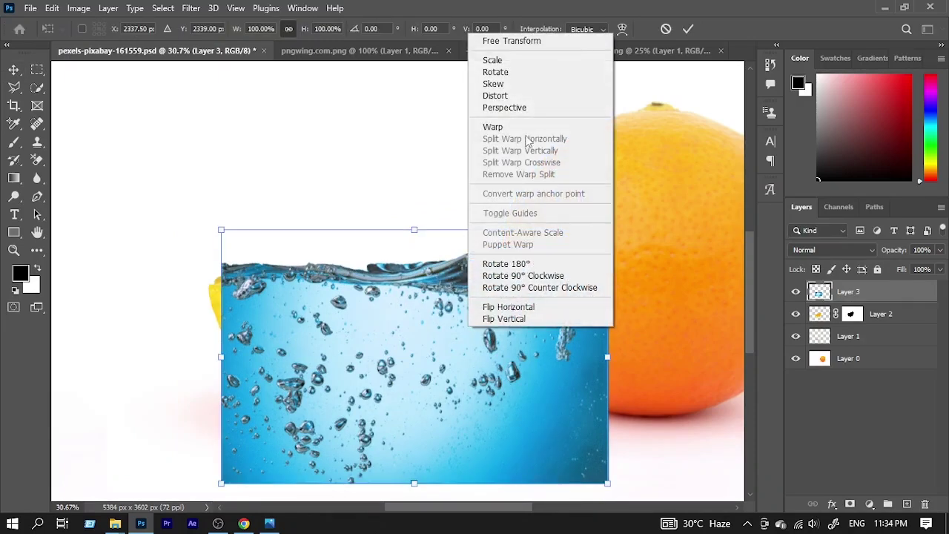
{"action": "left_click", "coordinate": [528, 307]}
{"action": "left_click_drag", "start_coordinate": [387, 341], "coordinate": [393, 381]}
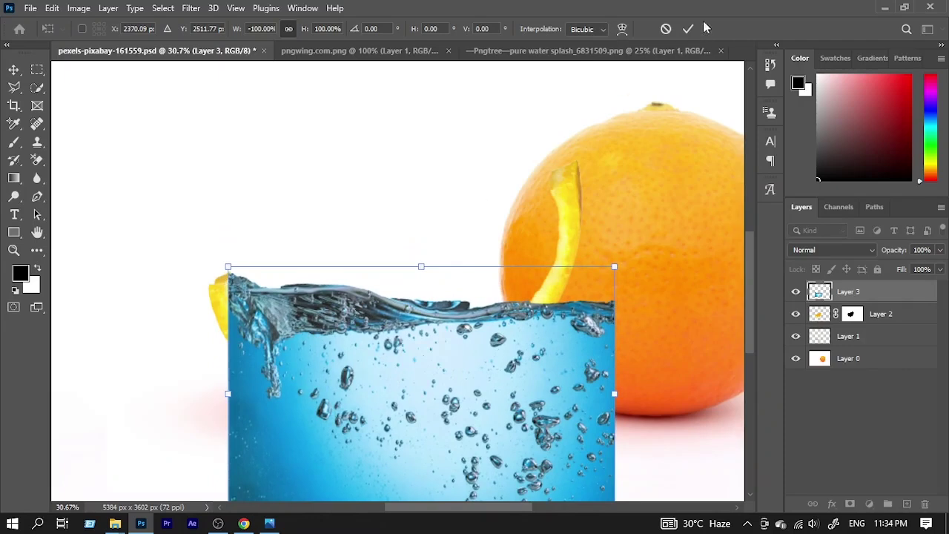
Step: Warp the water's top-right corner and surface curve upward to the cut edge, then commit
{"action": "right_click", "coordinate": [576, 307]}
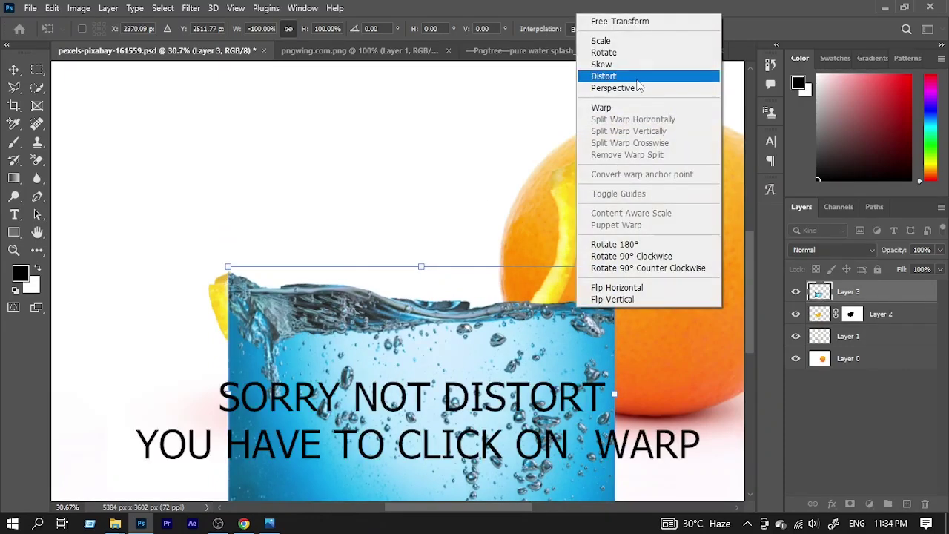
{"action": "left_click", "coordinate": [601, 108]}
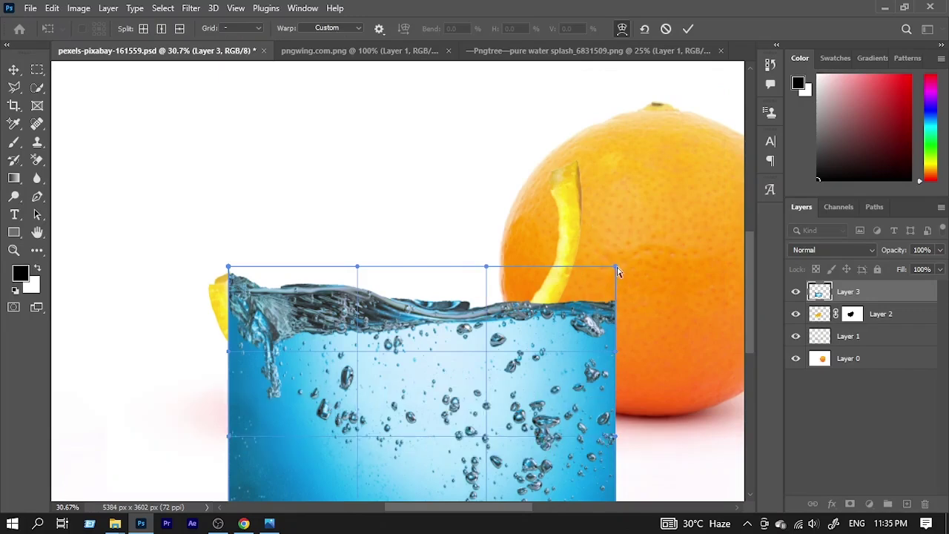
{"action": "left_click_drag", "start_coordinate": [614, 266], "coordinate": [520, 85]}
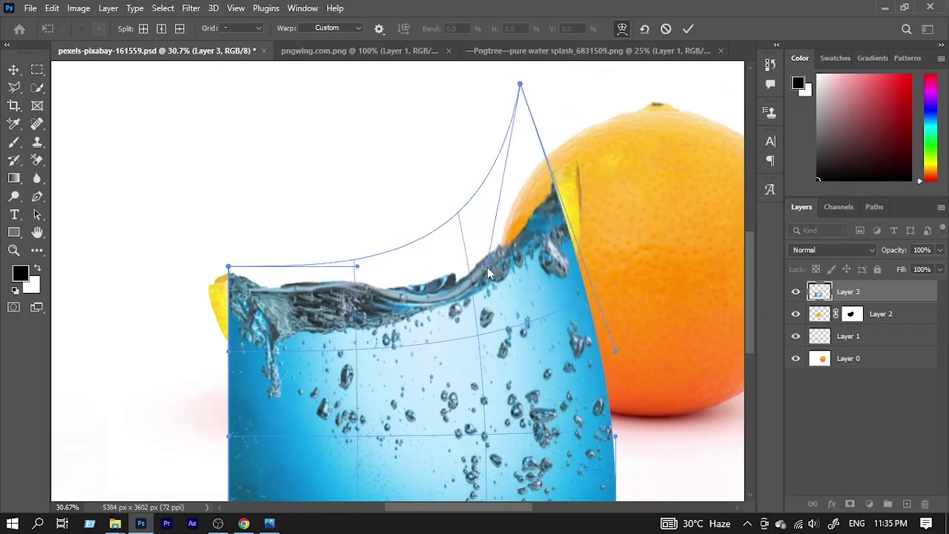
{"action": "mouse_move", "coordinate": [486, 272]}
{"action": "left_mouse_down"}
{"action": "mouse_move", "coordinate": [470, 255]}
{"action": "mouse_move", "coordinate": [465, 199]}
{"action": "left_mouse_up"}
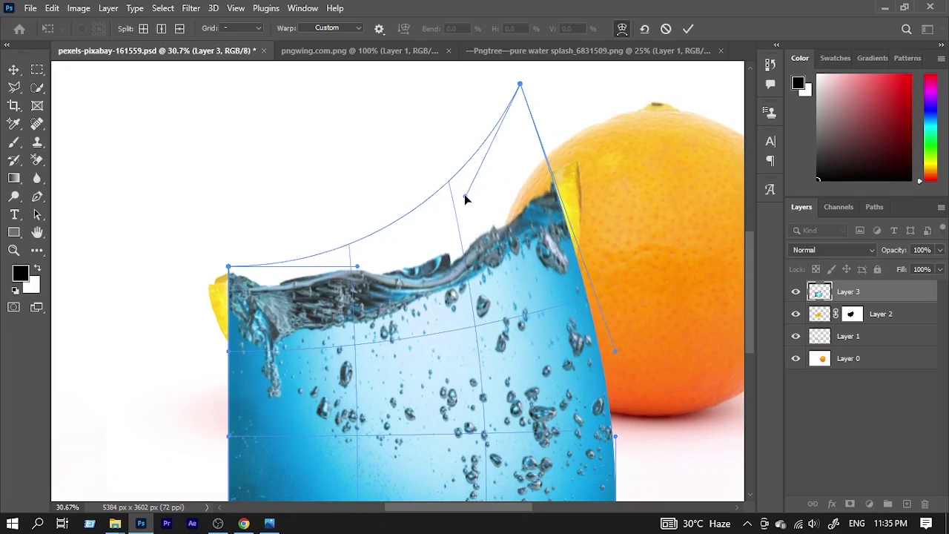
{"action": "left_click", "coordinate": [688, 28]}
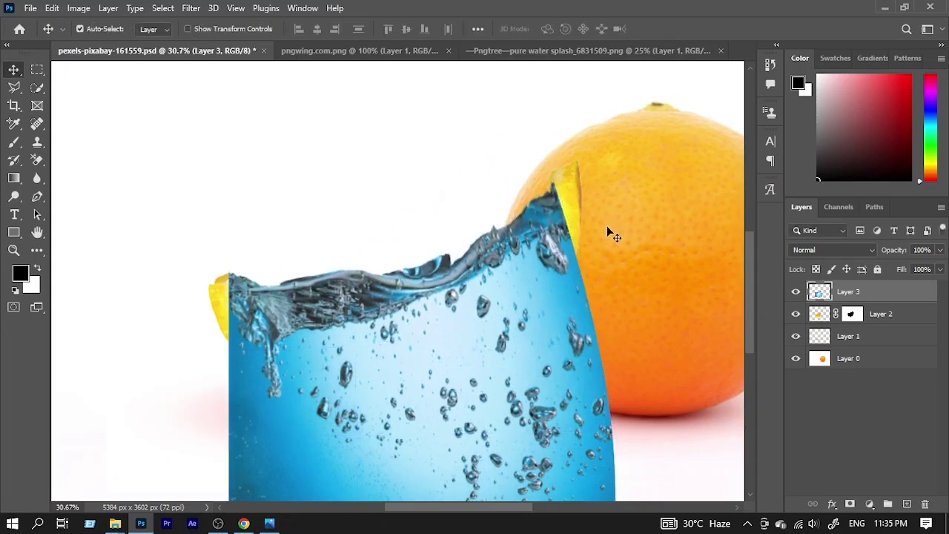
{"action": "scroll", "coordinate": [519, 254], "scroll_direction": "down", "scroll_amount": 2}
{"action": "scroll", "coordinate": [490, 256], "scroll_direction": "up", "scroll_amount": 1}
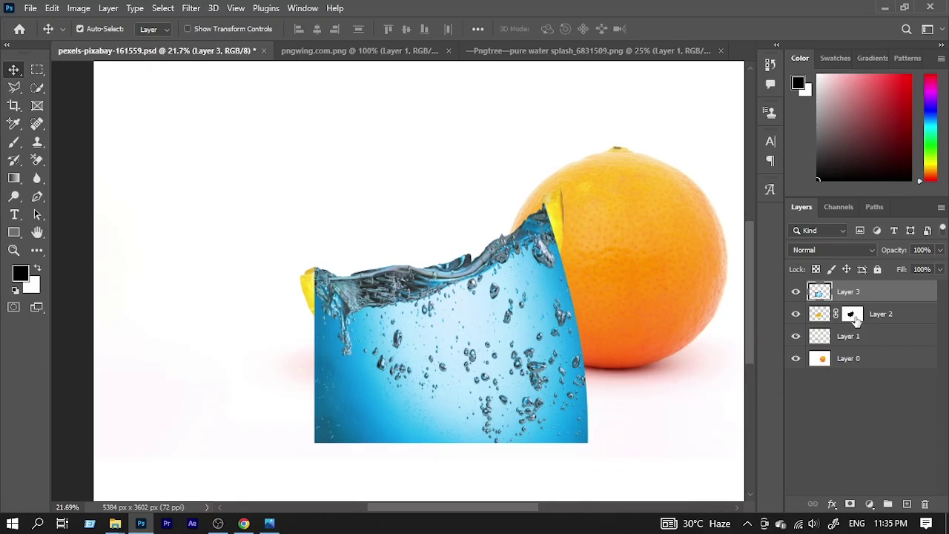
Step: Load the wedge selection from Layer 2's mask and apply it as Layer 3's mask
{"action": "left_click", "coordinate": [854, 315], "text": "ctrl"}
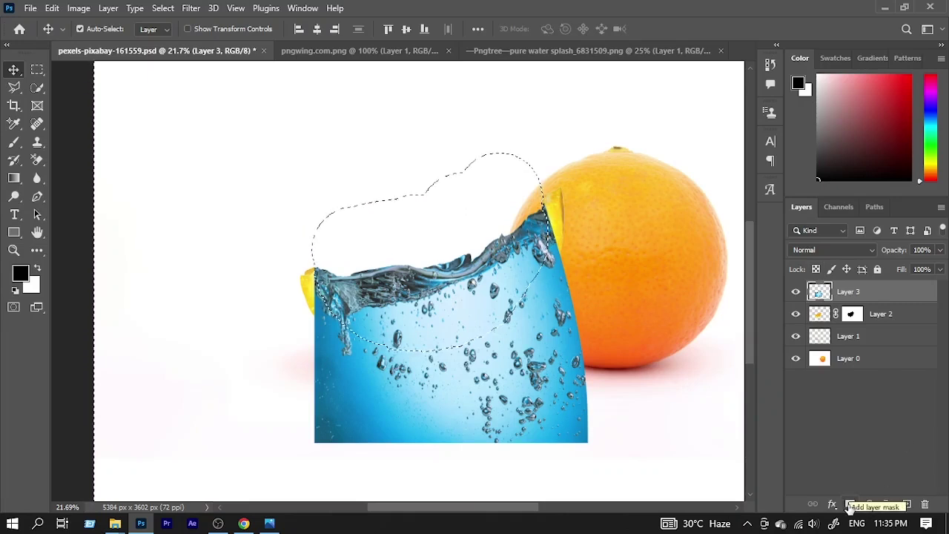
{"action": "left_click", "coordinate": [850, 505]}
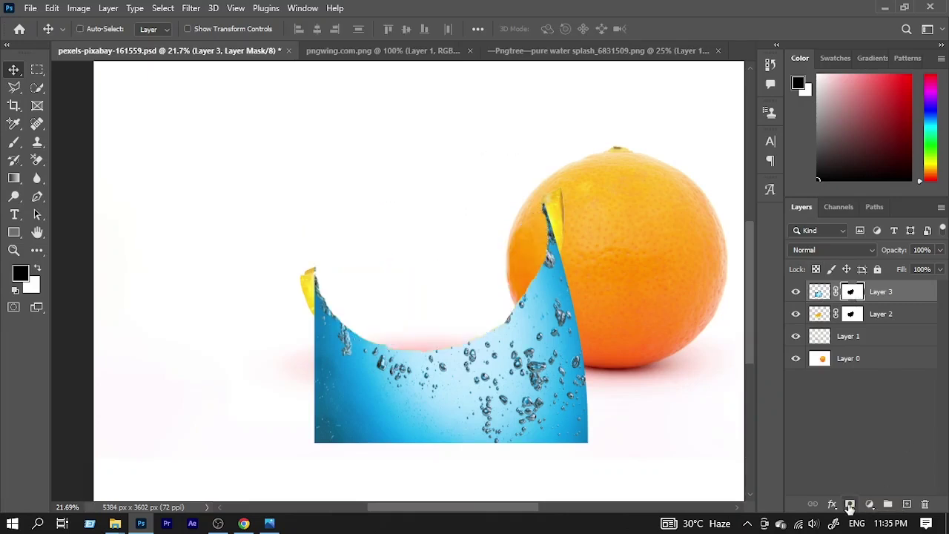
{"action": "key", "text": "ctrl+z"}
{"action": "left_click", "coordinate": [850, 505]}
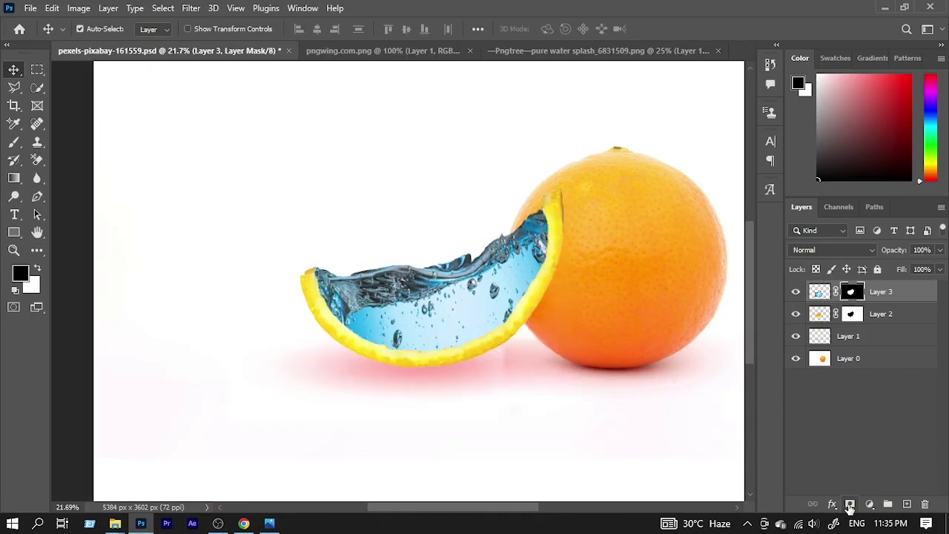
{"action": "left_click_drag", "start_coordinate": [402, 266], "coordinate": [581, 398]}
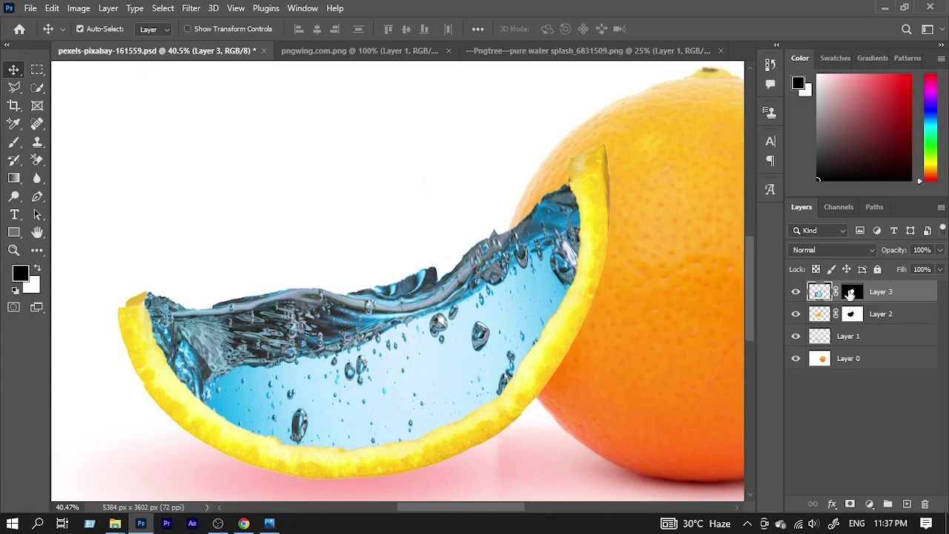
Step: Target Layer 3's mask and set up a Soft Round brush with lowered opacity
{"action": "left_click", "coordinate": [851, 294]}
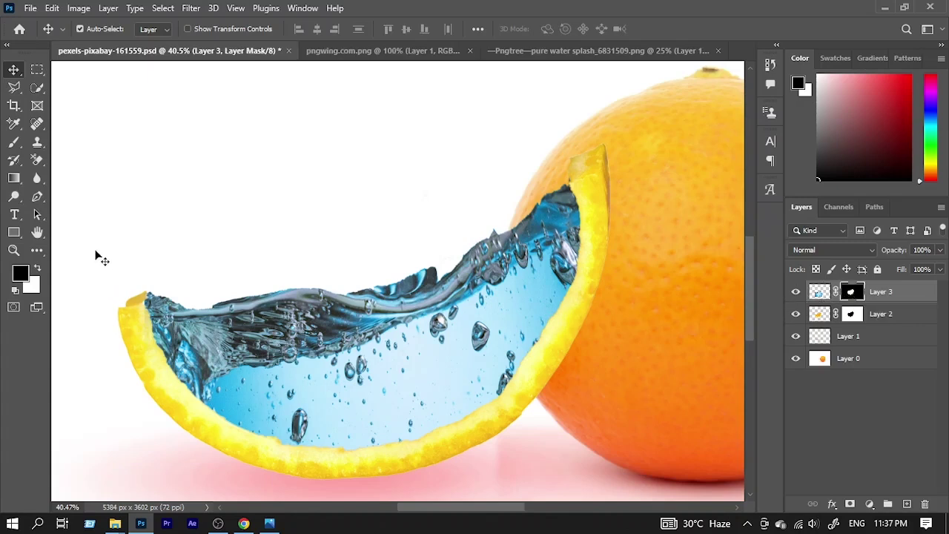
{"action": "left_click", "coordinate": [13, 142]}
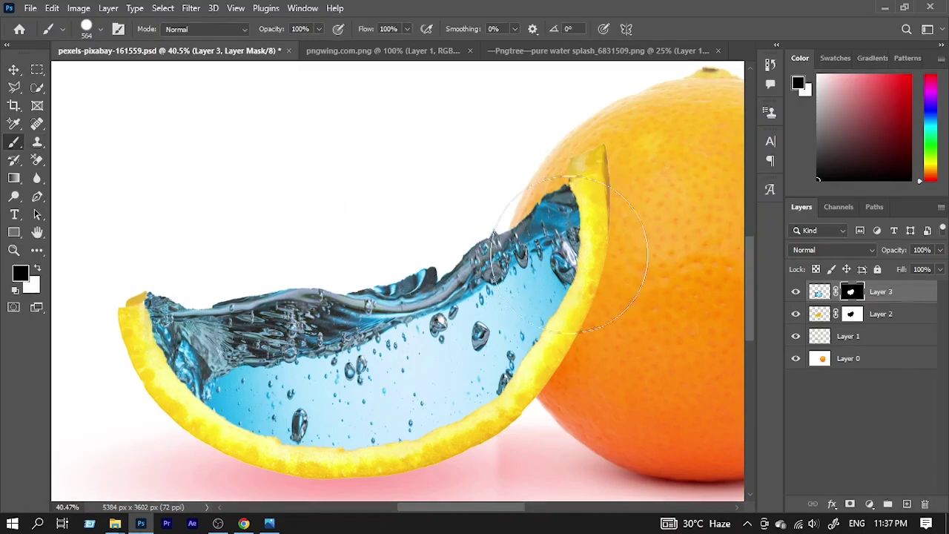
{"action": "mouse_move", "coordinate": [577, 247]}
{"action": "left_mouse_down"}
{"action": "mouse_move", "coordinate": [519, 260]}
{"action": "mouse_move", "coordinate": [546, 219]}
{"action": "left_mouse_up"}
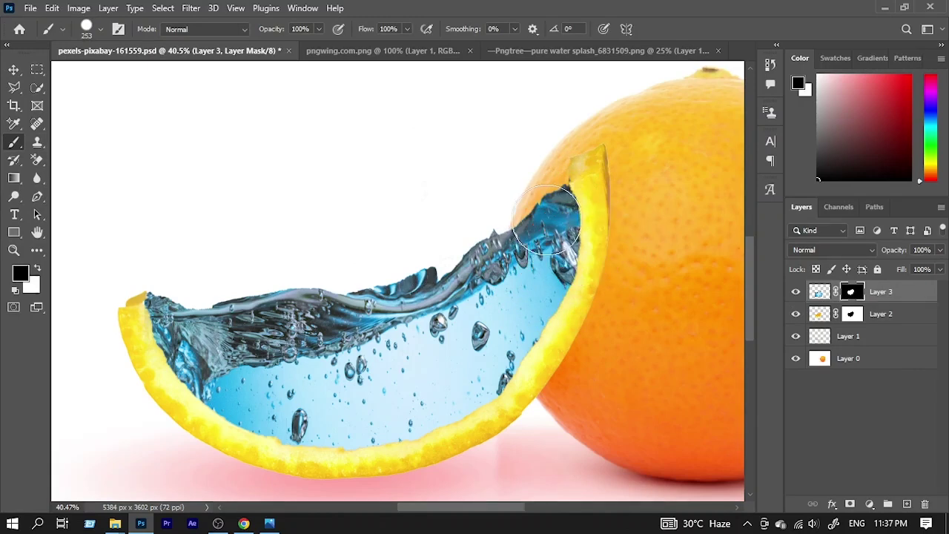
{"action": "right_click", "coordinate": [546, 220]}
{"action": "left_click", "coordinate": [614, 380]}
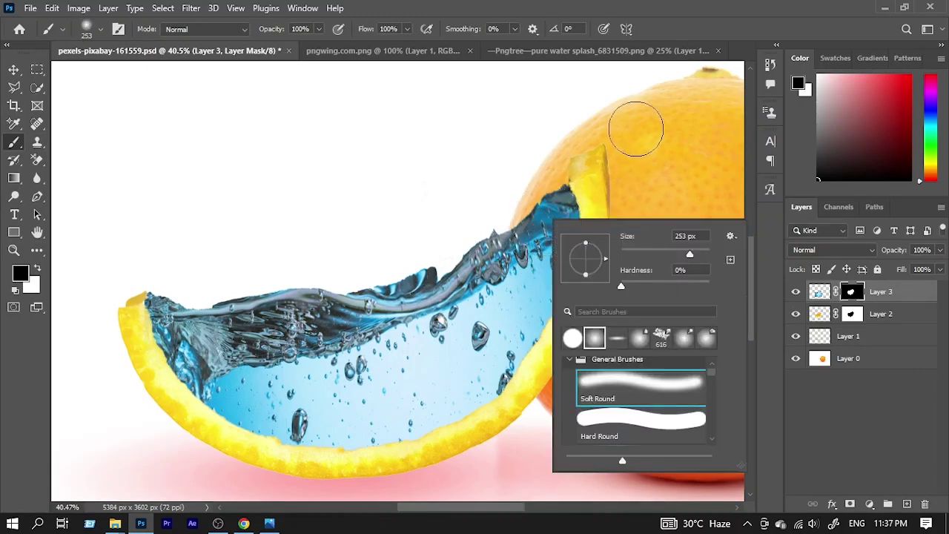
{"action": "left_click", "coordinate": [630, 121]}
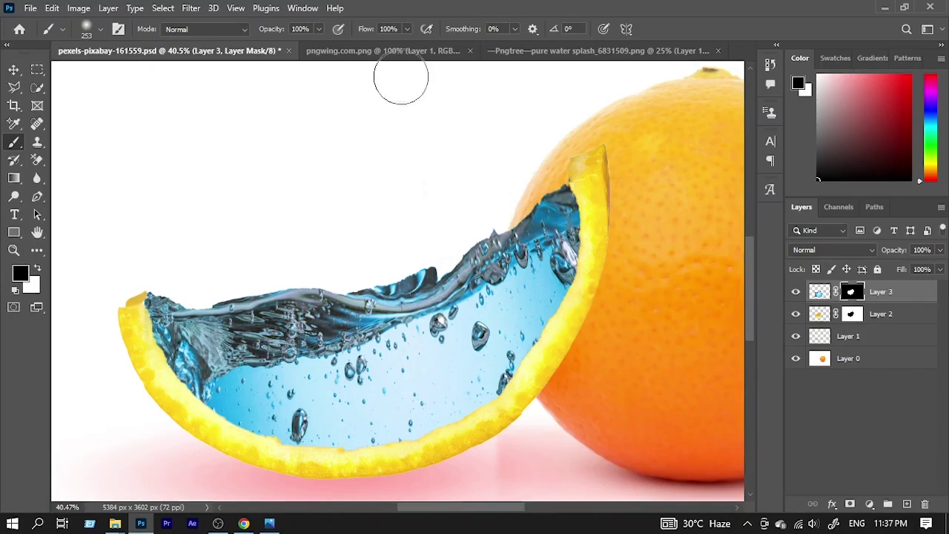
{"action": "left_click_drag", "start_coordinate": [272, 30], "coordinate": [253, 47]}
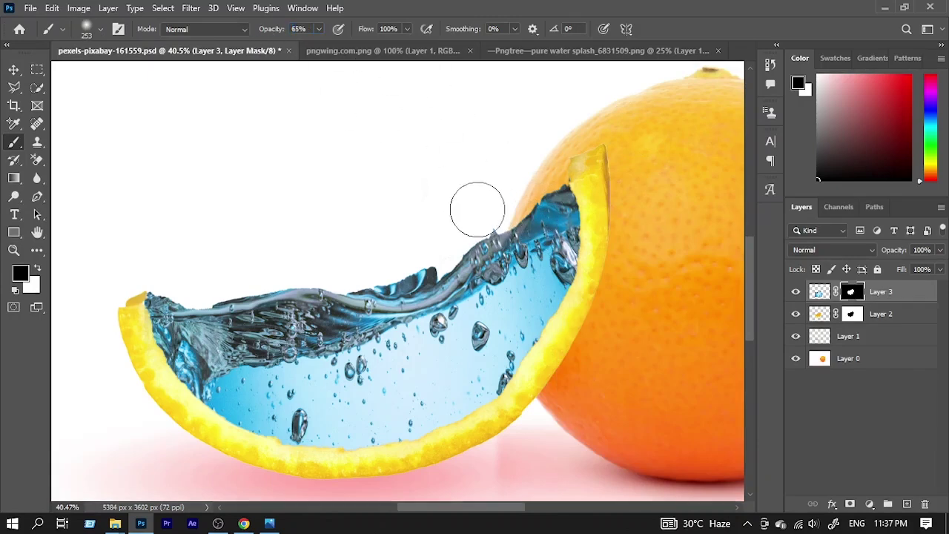
Step: Paint black at 14% opacity along the inner rind to softly fade the water
{"action": "mouse_move", "coordinate": [560, 207]}
{"action": "left_mouse_down"}
{"action": "mouse_move", "coordinate": [519, 275]}
{"action": "mouse_move", "coordinate": [557, 217]}
{"action": "mouse_move", "coordinate": [552, 252]}
{"action": "left_mouse_up"}
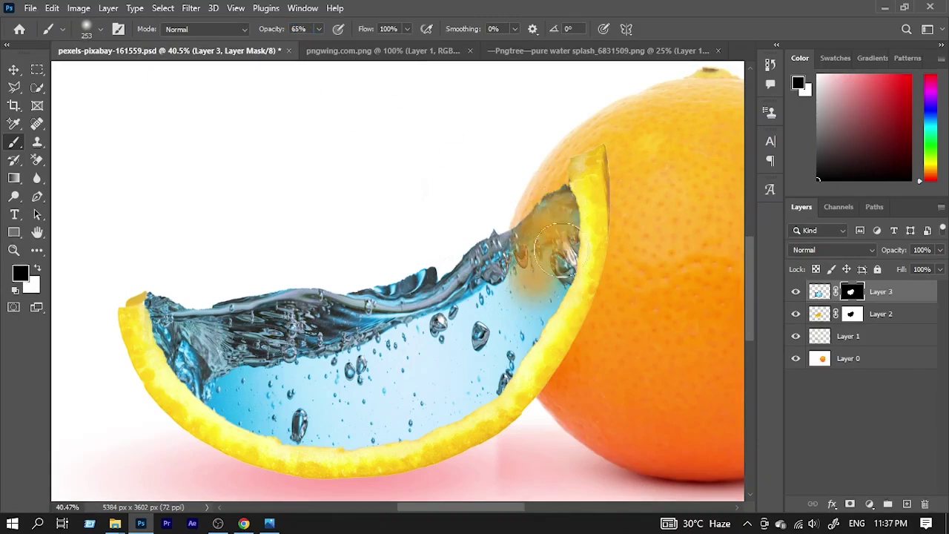
{"action": "left_click_drag", "start_coordinate": [545, 215], "coordinate": [554, 367]}
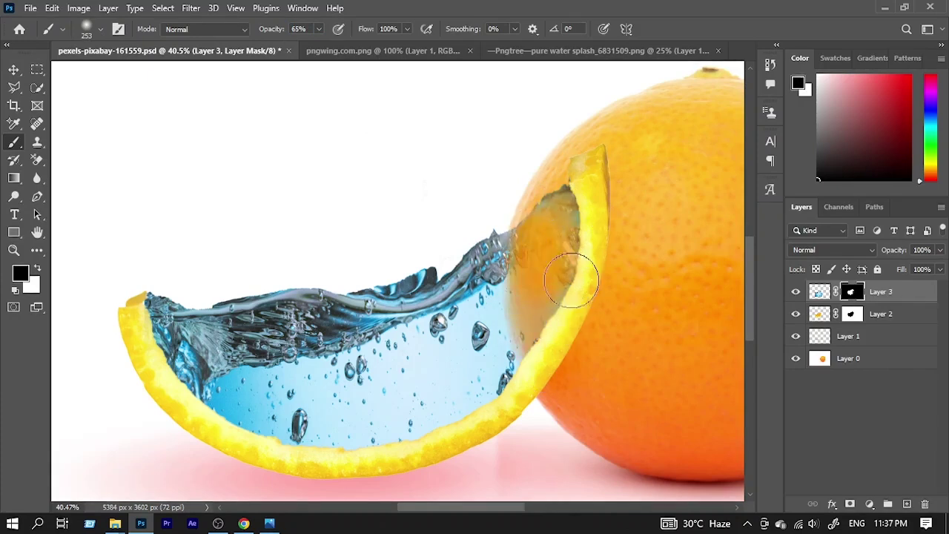
{"action": "left_click_drag", "start_coordinate": [553, 200], "coordinate": [567, 242]}
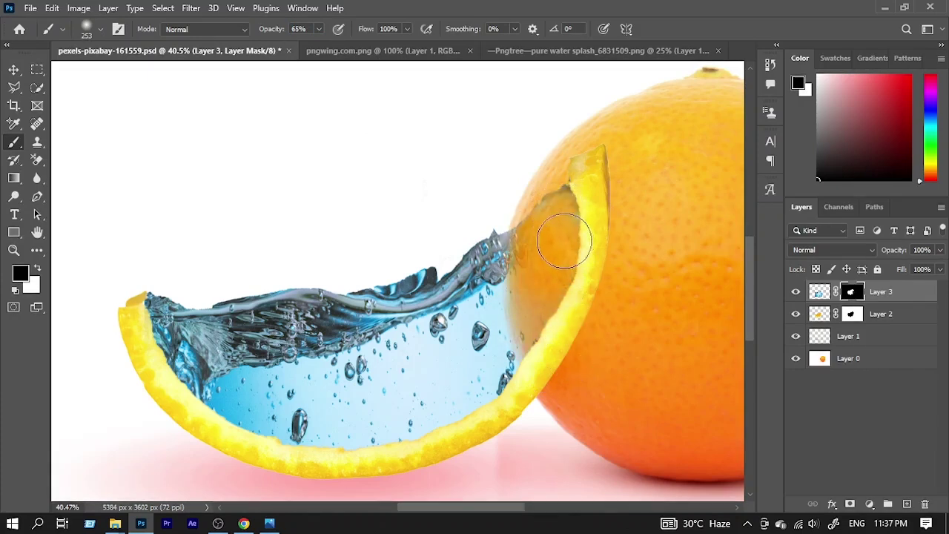
{"action": "key", "text": "ctrl+z"}
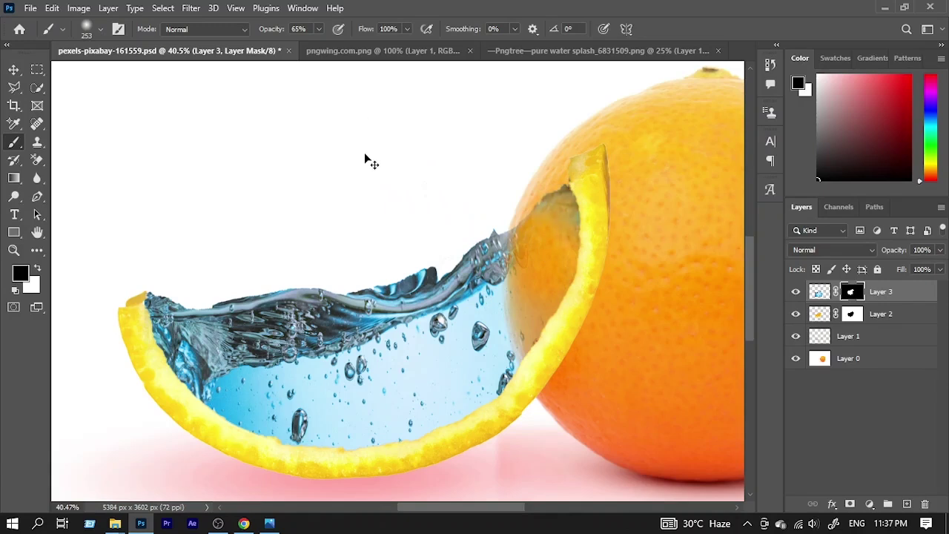
{"action": "key", "text": "ctrl+z"}
{"action": "key", "text": "ctrl+z"}
{"action": "left_click", "coordinate": [298, 29]}
{"action": "type", "text": "14"}
{"action": "key", "text": "Return"}
{"action": "mouse_move", "coordinate": [606, 221]}
{"action": "left_mouse_down"}
{"action": "mouse_move", "coordinate": [549, 230]}
{"action": "mouse_move", "coordinate": [512, 259]}
{"action": "mouse_move", "coordinate": [555, 208]}
{"action": "mouse_move", "coordinate": [530, 256]}
{"action": "mouse_move", "coordinate": [526, 343]}
{"action": "mouse_move", "coordinate": [555, 297]}
{"action": "mouse_move", "coordinate": [558, 254]}
{"action": "mouse_move", "coordinate": [537, 245]}
{"action": "mouse_move", "coordinate": [561, 318]}
{"action": "mouse_move", "coordinate": [535, 379]}
{"action": "left_mouse_up"}
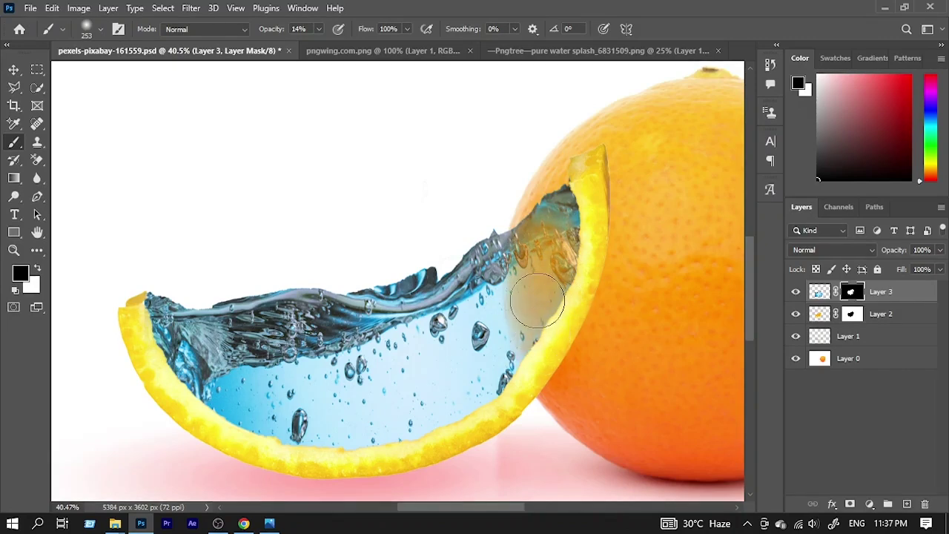
{"action": "mouse_move", "coordinate": [593, 326]}
{"action": "left_mouse_down"}
{"action": "mouse_move", "coordinate": [510, 321]}
{"action": "mouse_move", "coordinate": [474, 338]}
{"action": "mouse_move", "coordinate": [507, 348]}
{"action": "mouse_move", "coordinate": [536, 383]}
{"action": "mouse_move", "coordinate": [529, 363]}
{"action": "left_mouse_up"}
{"action": "key", "text": "x"}
{"action": "key", "text": "x"}
Step: Marquee-select the upper-left goldfish in the pngwing image, then return to the orange composite
{"action": "key", "text": "ctrl+Tab"}
{"action": "left_click", "coordinate": [39, 73]}
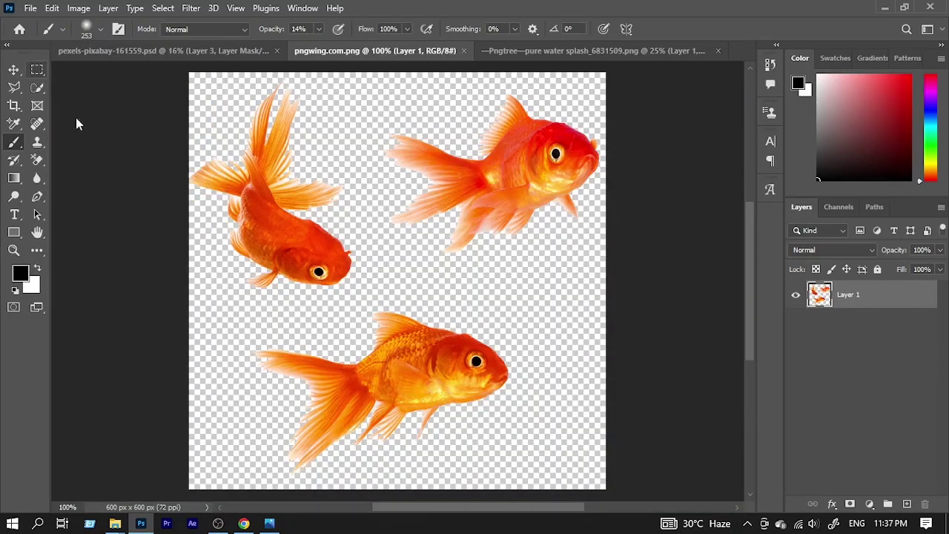
{"action": "left_click_drag", "start_coordinate": [239, 308], "coordinate": [537, 477]}
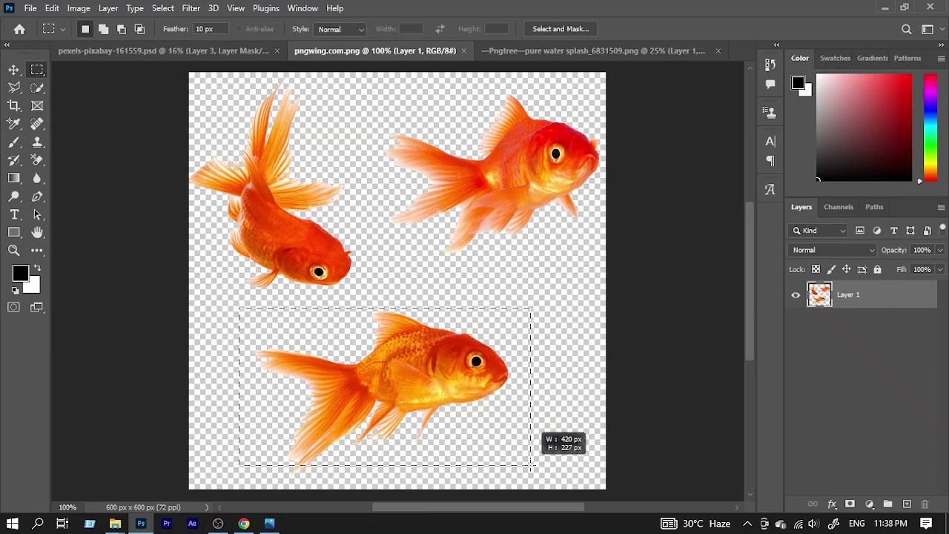
{"action": "left_click_drag", "start_coordinate": [537, 477], "coordinate": [534, 472]}
{"action": "key", "text": "ctrl+d"}
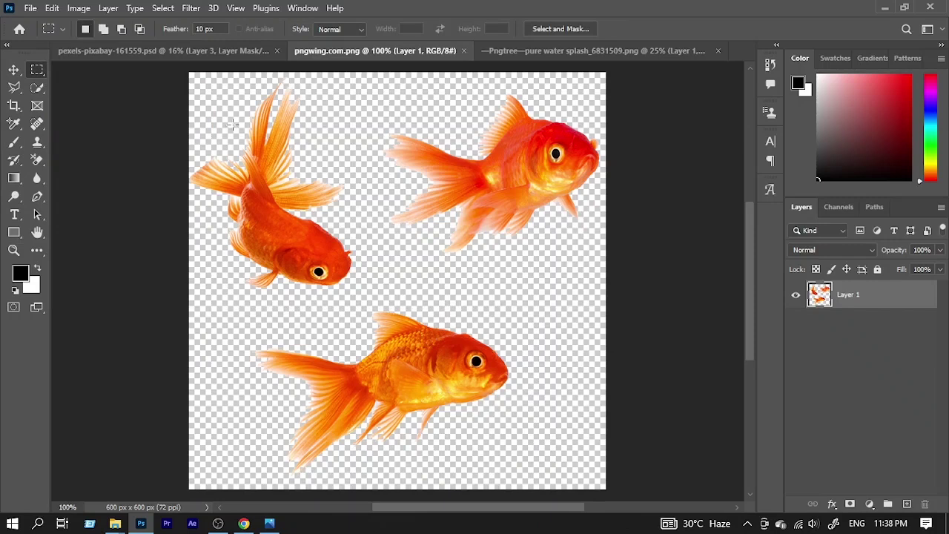
{"action": "left_click_drag", "start_coordinate": [191, 77], "coordinate": [363, 324]}
{"action": "left_click", "coordinate": [241, 51]}
Step: Paste the goldfish as Layer 4 and move it into the wedge's water
{"action": "key", "text": "ctrl+v"}
{"action": "key", "text": "x"}
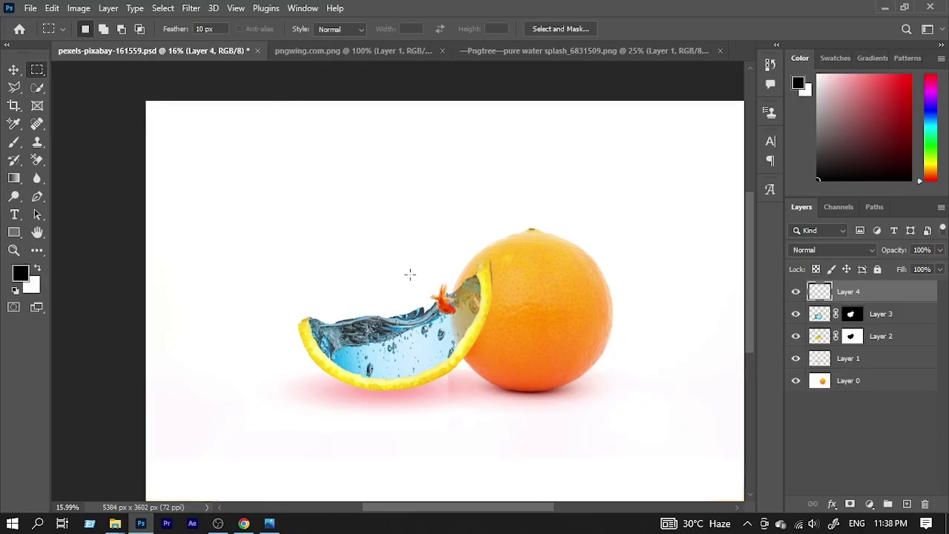
{"action": "left_click", "coordinate": [14, 70]}
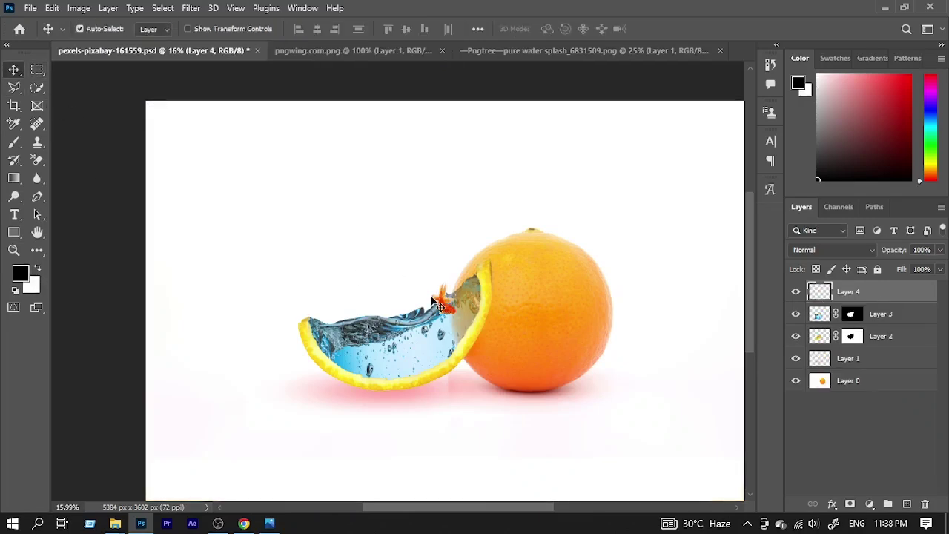
{"action": "scroll", "coordinate": [469, 323], "scroll_direction": "up", "scroll_amount": 5}
{"action": "left_click_drag", "start_coordinate": [442, 311], "coordinate": [574, 234]}
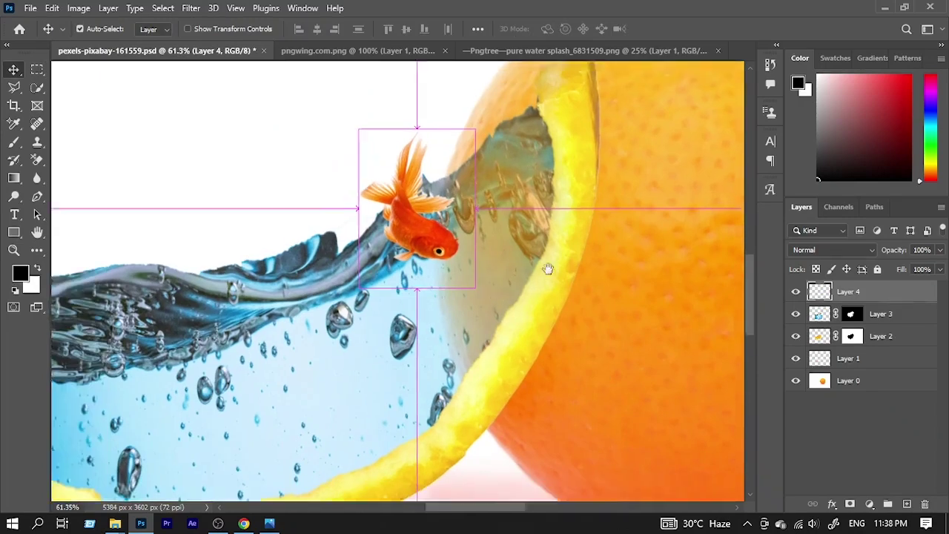
{"action": "mouse_move", "coordinate": [523, 178]}
{"action": "left_mouse_down"}
{"action": "mouse_move", "coordinate": [419, 377]}
{"action": "mouse_move", "coordinate": [367, 385]}
{"action": "left_mouse_up"}
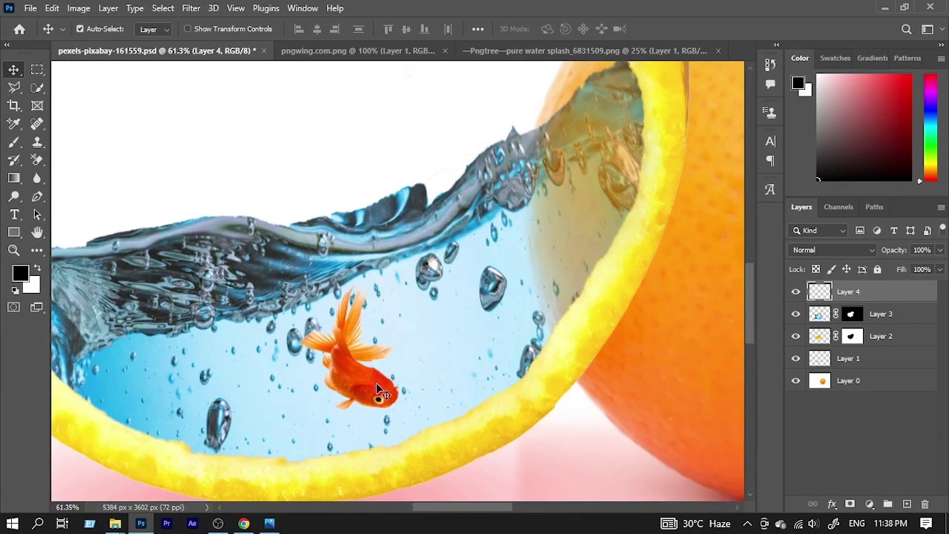
Step: Enlarge the goldfish to about 119%, rotate it roughly 37° and commit it mid-water
{"action": "key", "text": "ctrl+t"}
{"action": "mouse_move", "coordinate": [447, 267]}
{"action": "left_mouse_down"}
{"action": "mouse_move", "coordinate": [422, 326]}
{"action": "mouse_move", "coordinate": [430, 328]}
{"action": "left_mouse_up"}
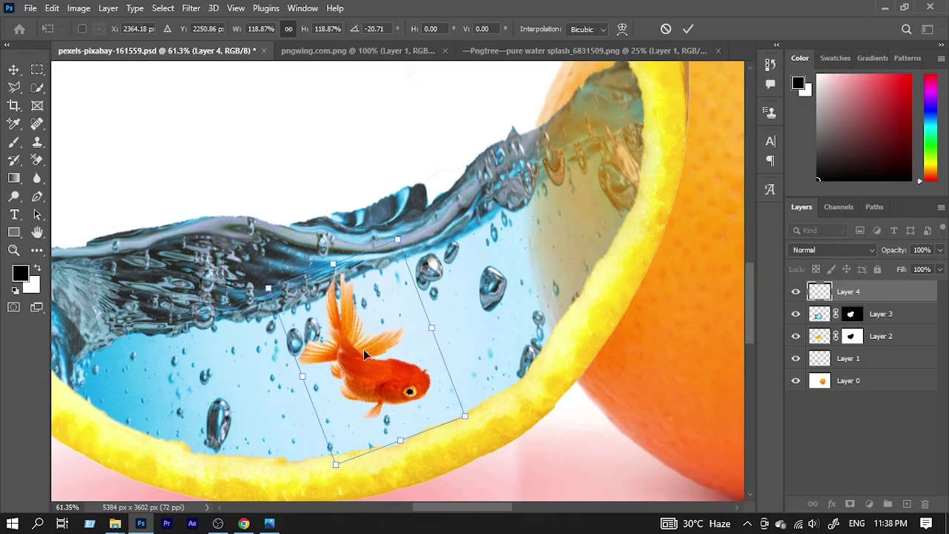
{"action": "left_click_drag", "start_coordinate": [359, 361], "coordinate": [441, 401]}
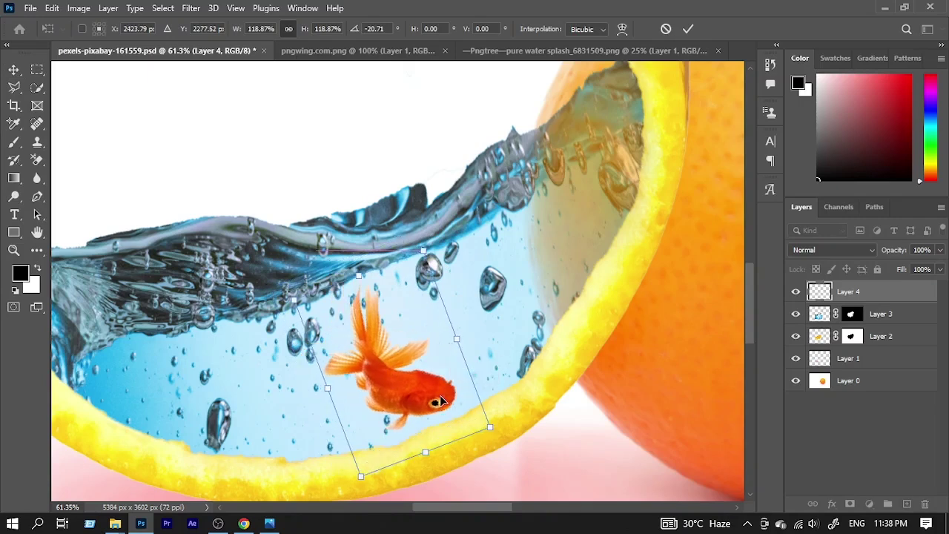
{"action": "left_click_drag", "start_coordinate": [486, 328], "coordinate": [479, 299]}
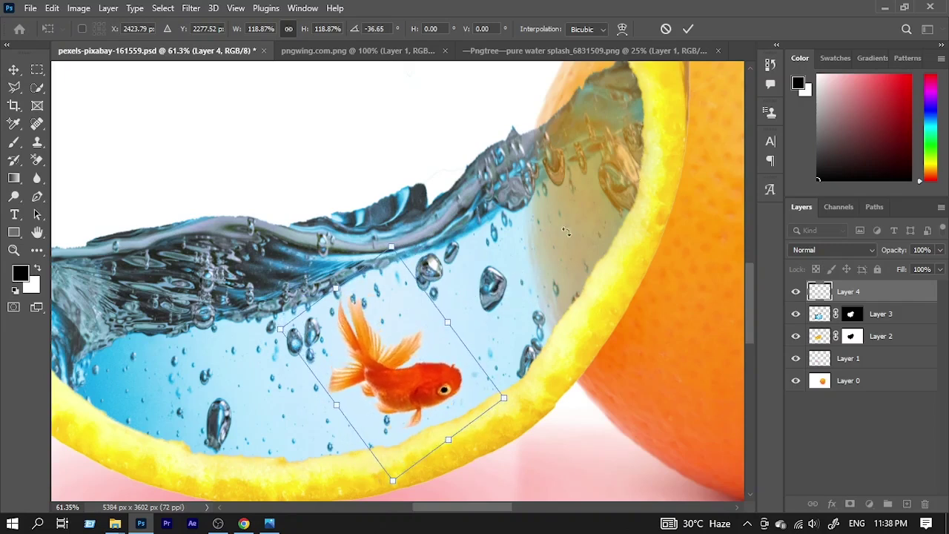
{"action": "left_click", "coordinate": [688, 29]}
{"action": "scroll", "coordinate": [532, 201], "scroll_direction": "down", "scroll_amount": 5, "text": "alt"}
{"action": "scroll", "coordinate": [532, 201], "scroll_direction": "up", "scroll_amount": 2, "text": "alt"}
{"action": "scroll", "coordinate": [563, 215], "scroll_direction": "up", "scroll_amount": 2, "text": "alt"}
{"action": "scroll", "coordinate": [595, 230], "scroll_direction": "up", "scroll_amount": 2, "text": "alt"}
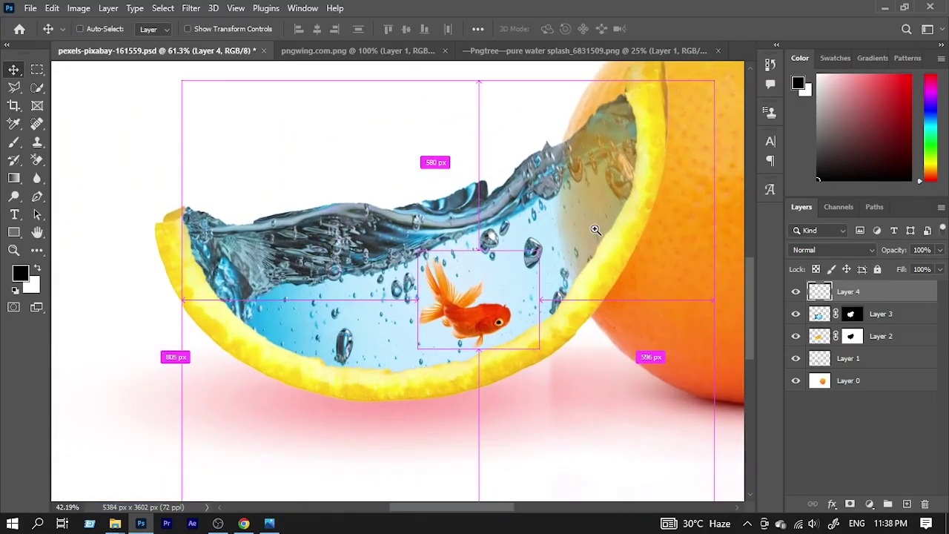
Step: Set Layer 4's blend mode to Multiply and fit the image to the window
{"action": "left_click", "coordinate": [841, 250]}
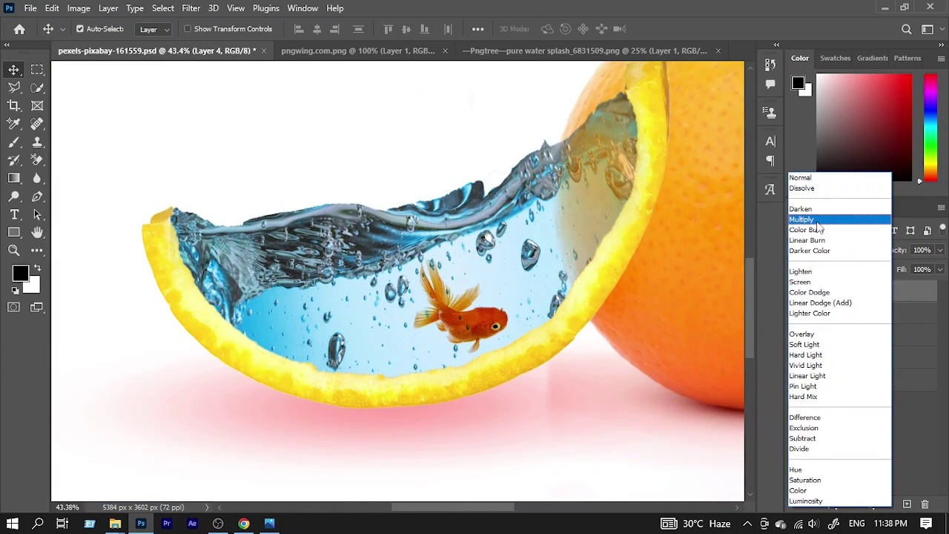
{"action": "left_click", "coordinate": [818, 222]}
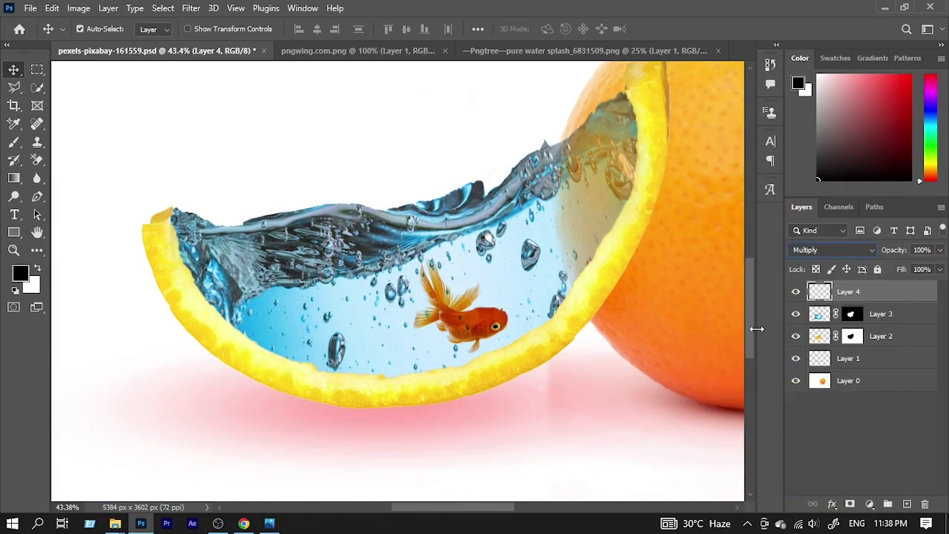
{"action": "scroll", "coordinate": [529, 333], "scroll_direction": "down", "scroll_amount": 5}
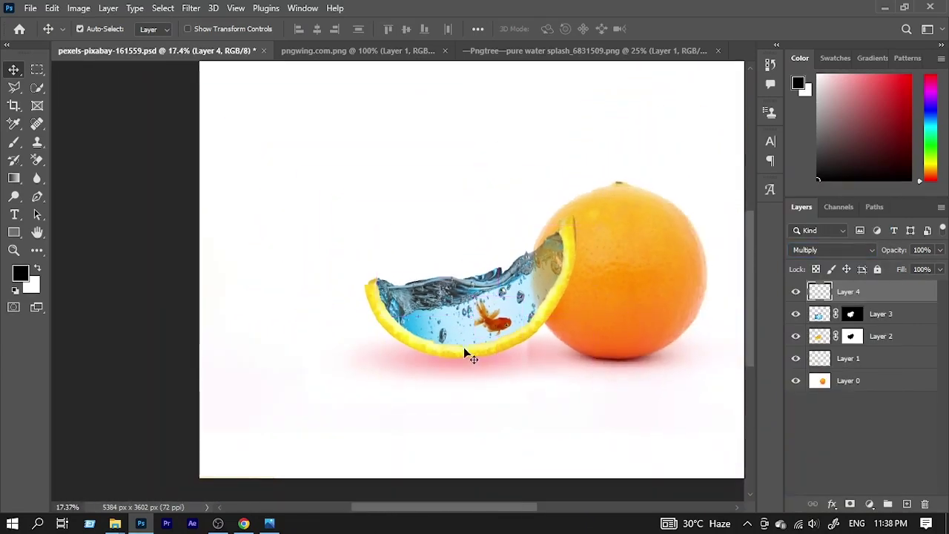
{"action": "key", "text": "ctrl+0"}
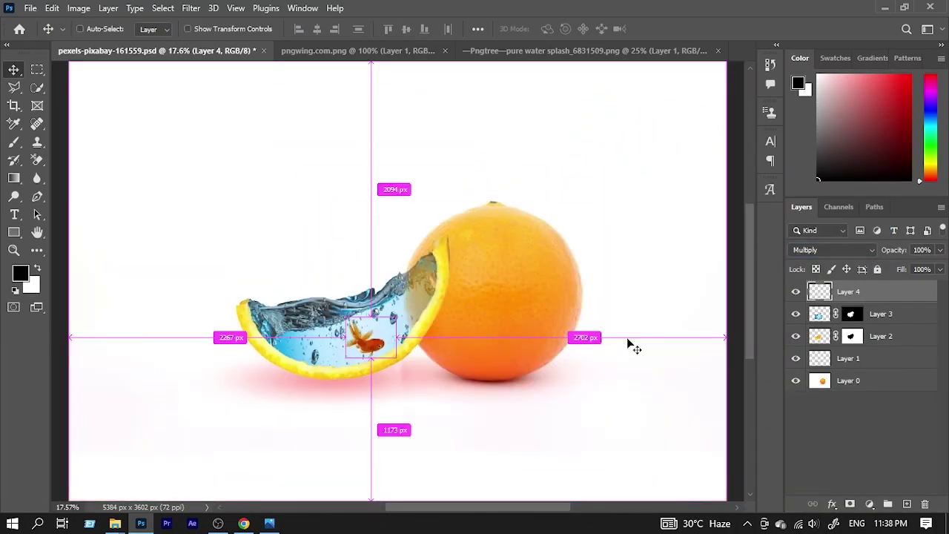